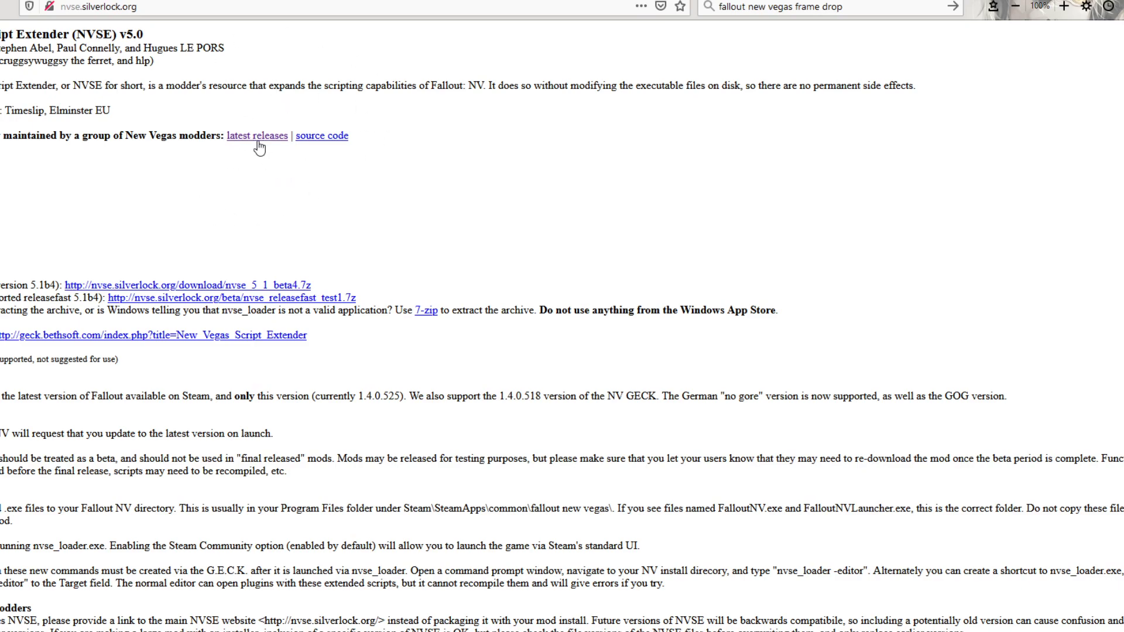
Step: Switch to the Vortex page on Nexus Mods and review the mod manager's download options and feature overview
key(ctrl+Tab)
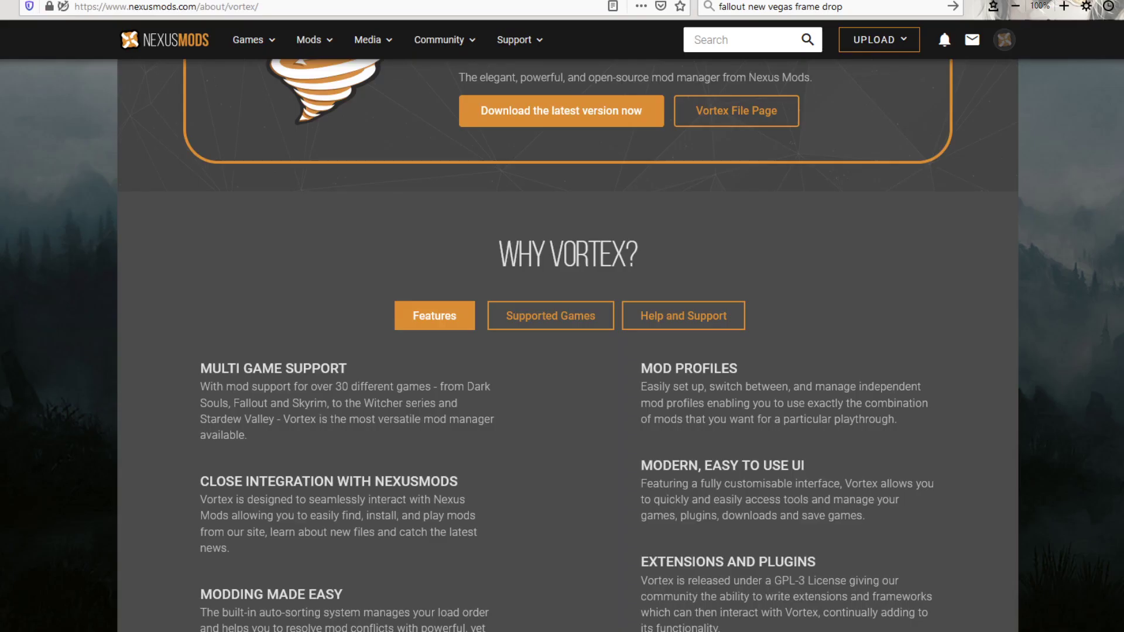
scroll(990, 303, up, 4)
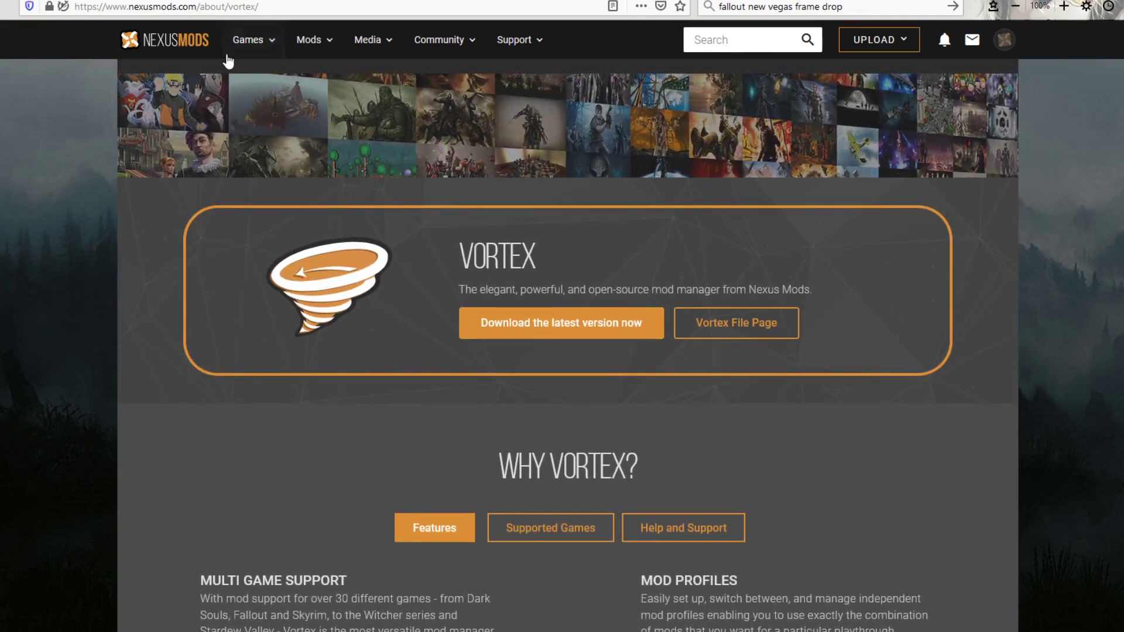
scroll(365, 275, down, 1)
scroll(365, 275, down, 3)
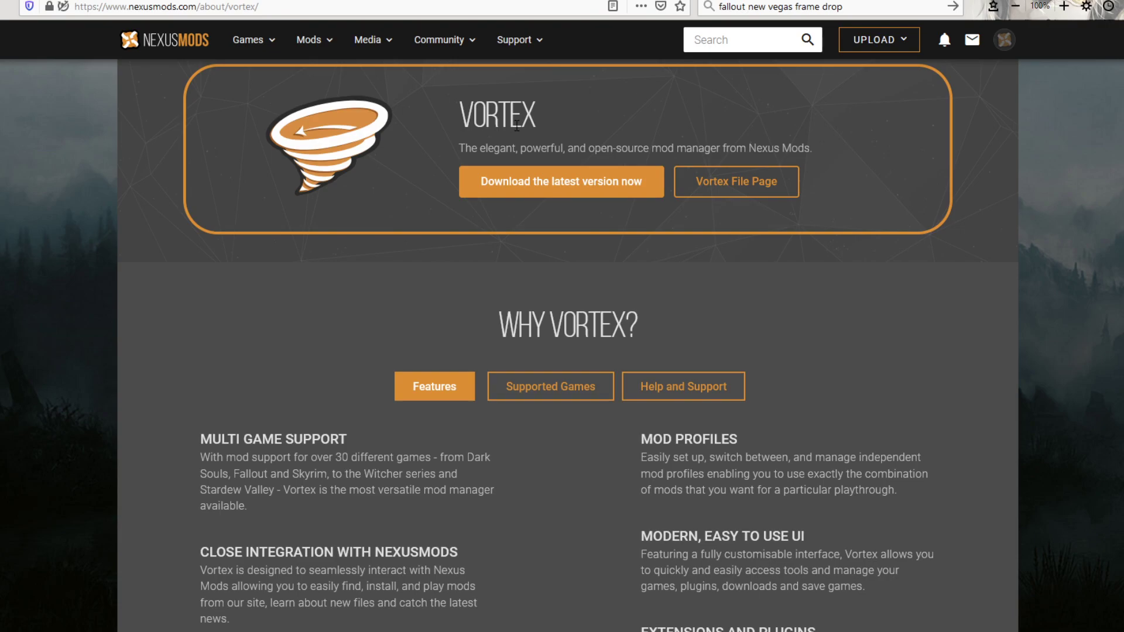
scroll(573, 262, up, 3)
scroll(553, 268, down, 3)
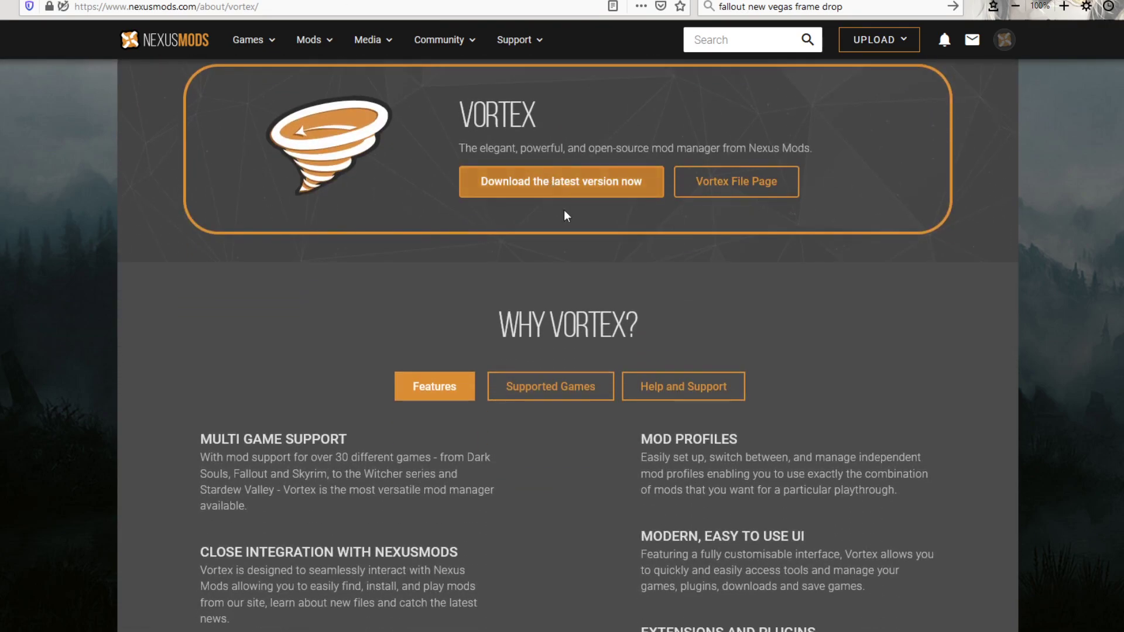
scroll(571, 226, up, 3)
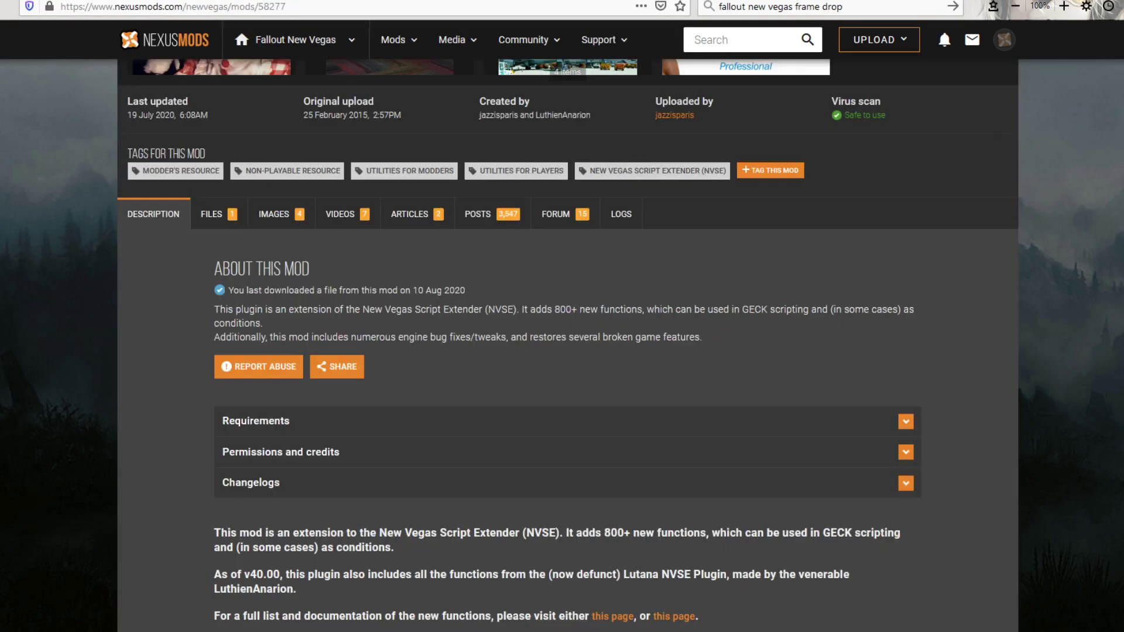
Step: Open the JIP LN NVSE Plugin mod page and review its description, revisiting the NVSE site in between
click(333, 1)
scroll(457, 265, up, 5)
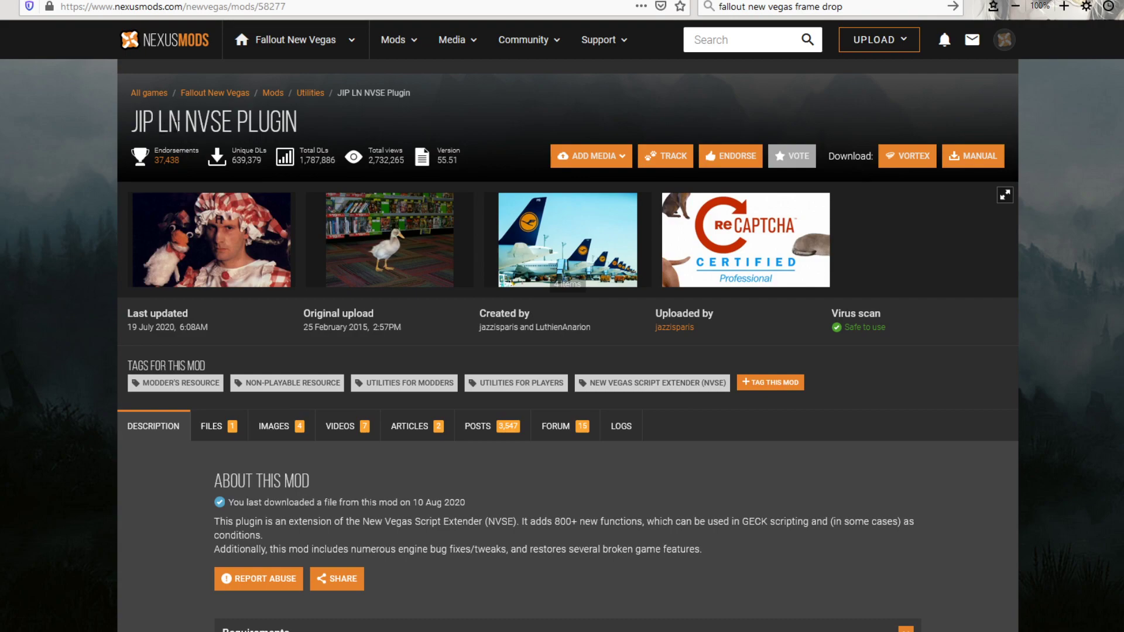
click(142, 2)
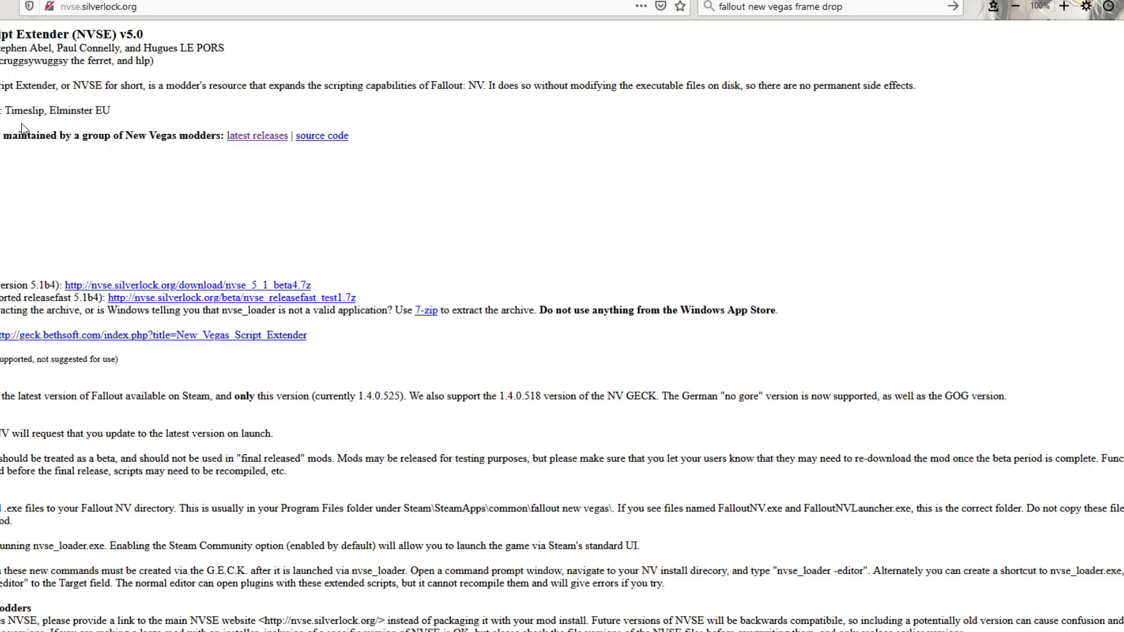
key(ctrl+Tab)
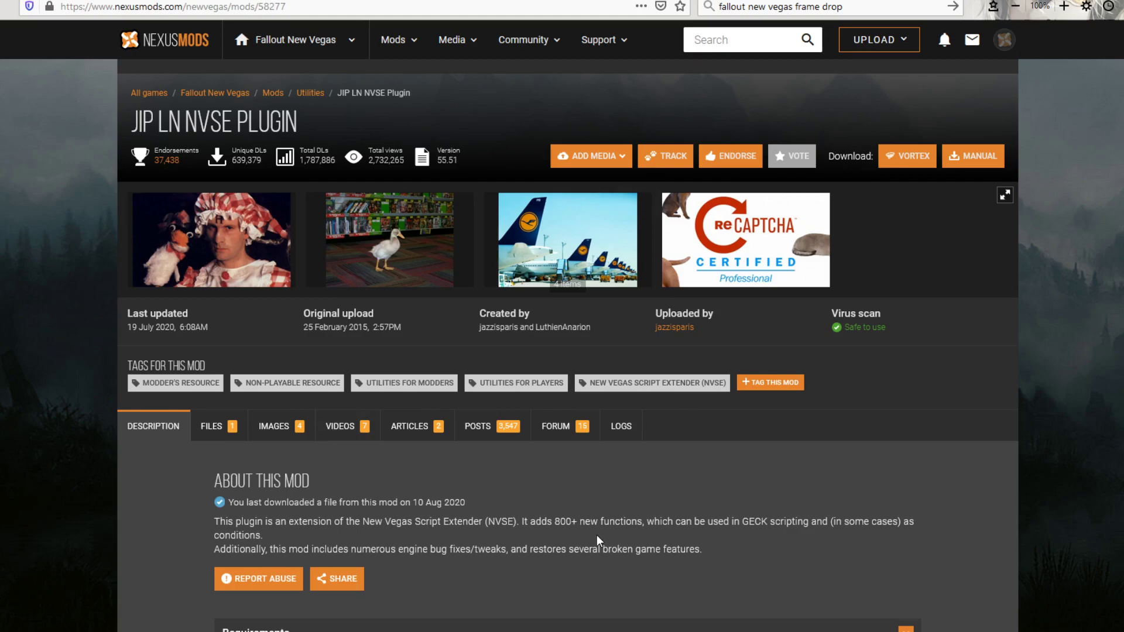
scroll(597, 539, down, 2)
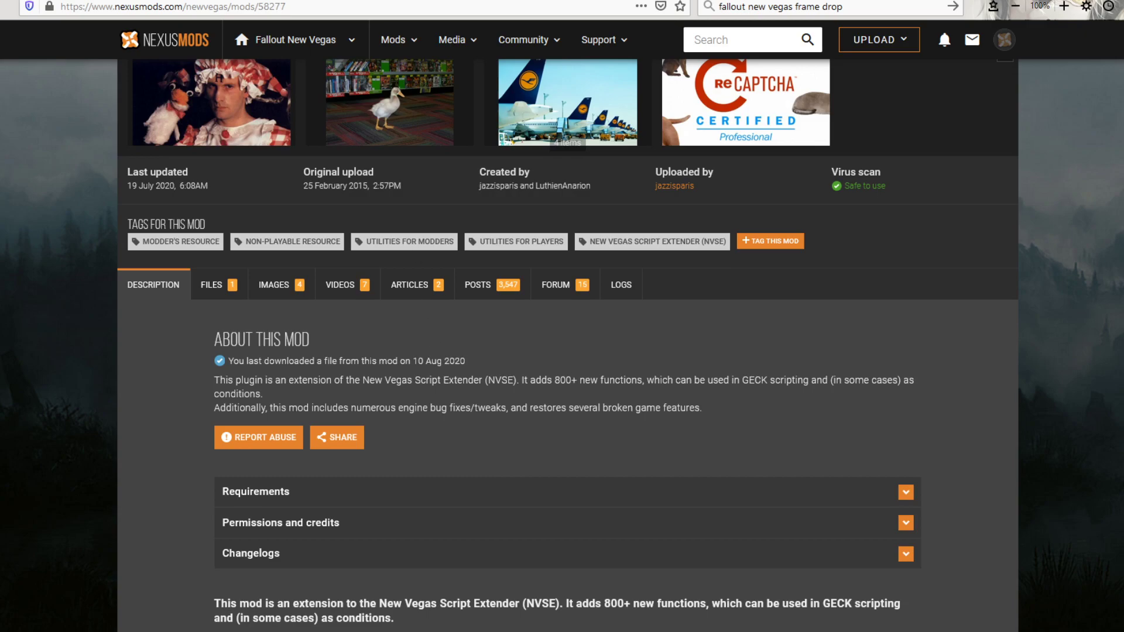
Step: Go through the open NVSE and JIP LN NVSE Plugin pages and bring up the FNV 4GB Patcher mod page
key(ctrl+Tab)
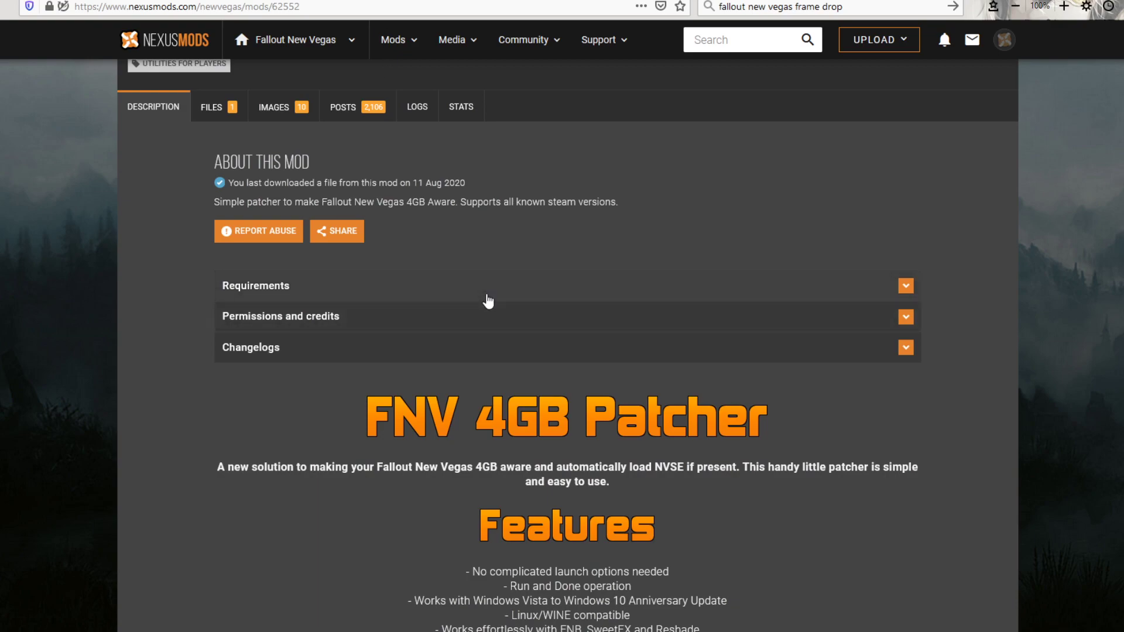
key(ctrl+Tab)
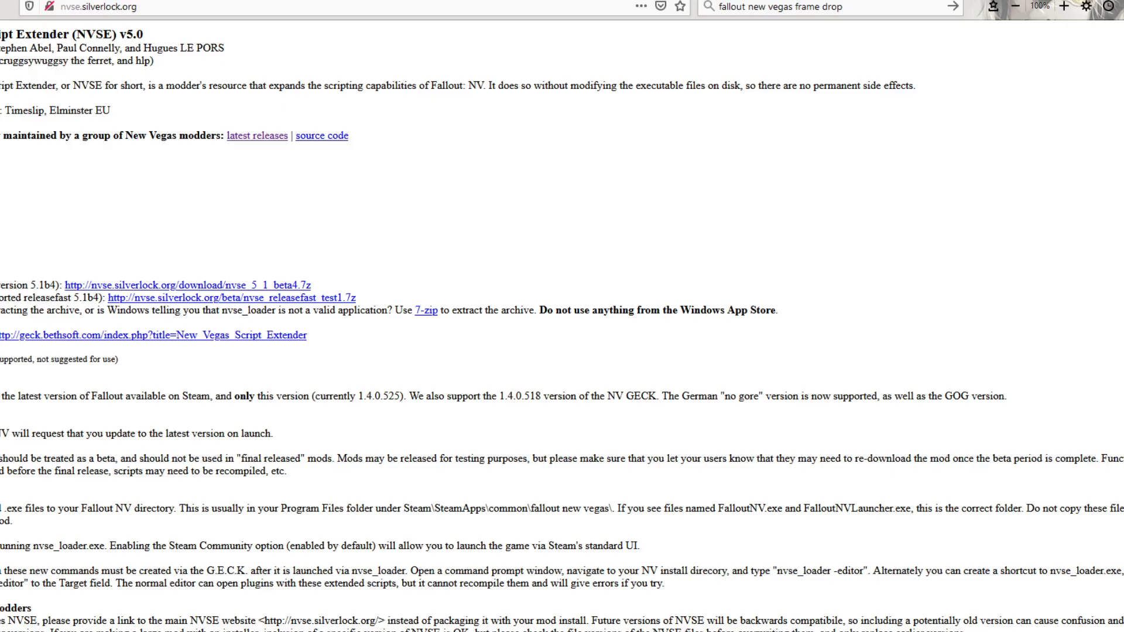
key(ctrl+Tab)
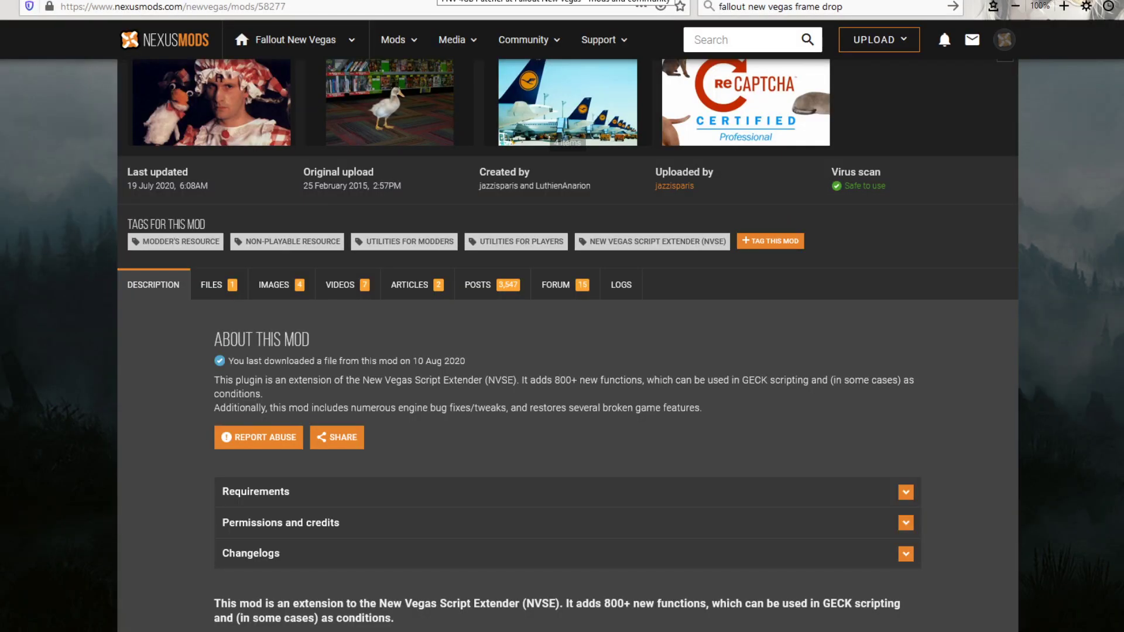
key(ctrl+Tab)
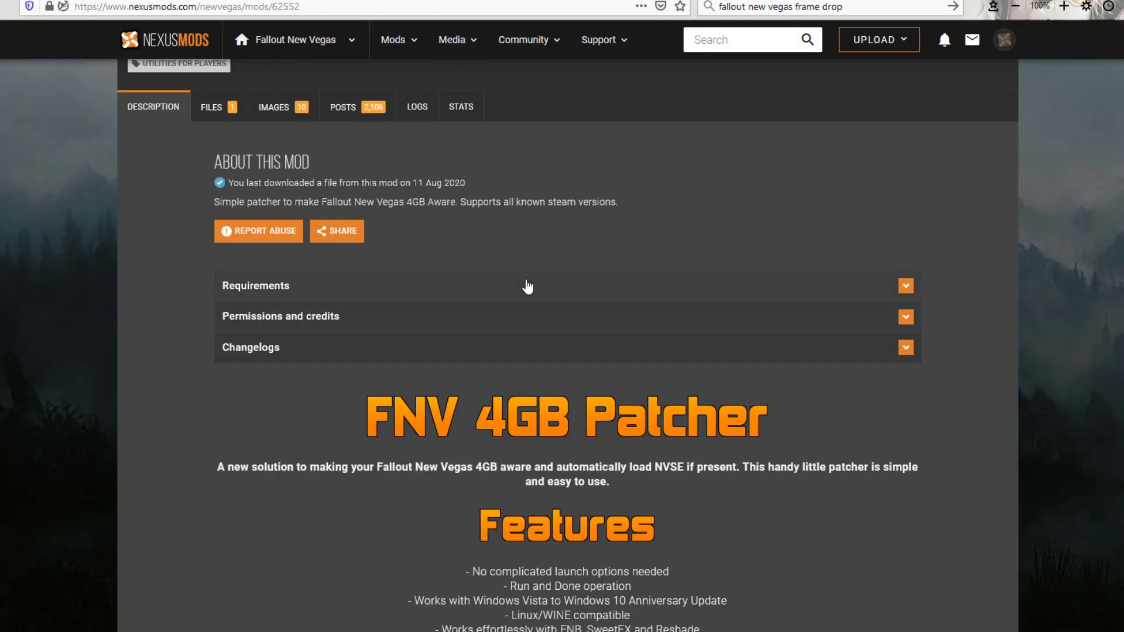
Step: Read the FNV 4GB Patcher page's overview, features and requirements, including the VC++ Runtime Redistributable x86 entry
scroll(527, 284, up, 3)
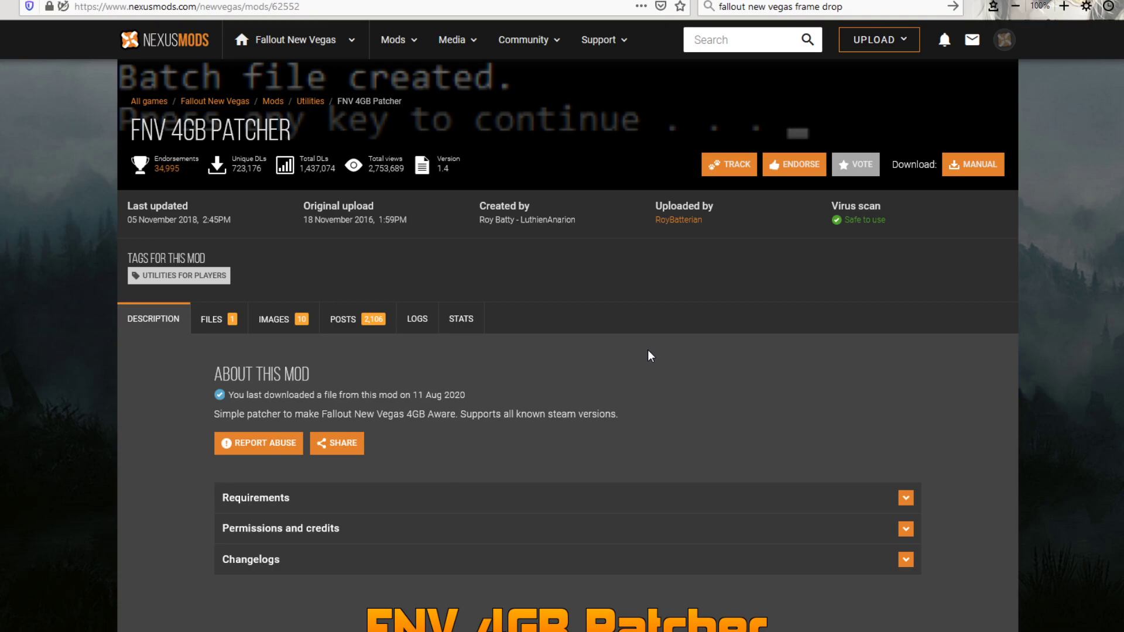
scroll(648, 350, down, 5)
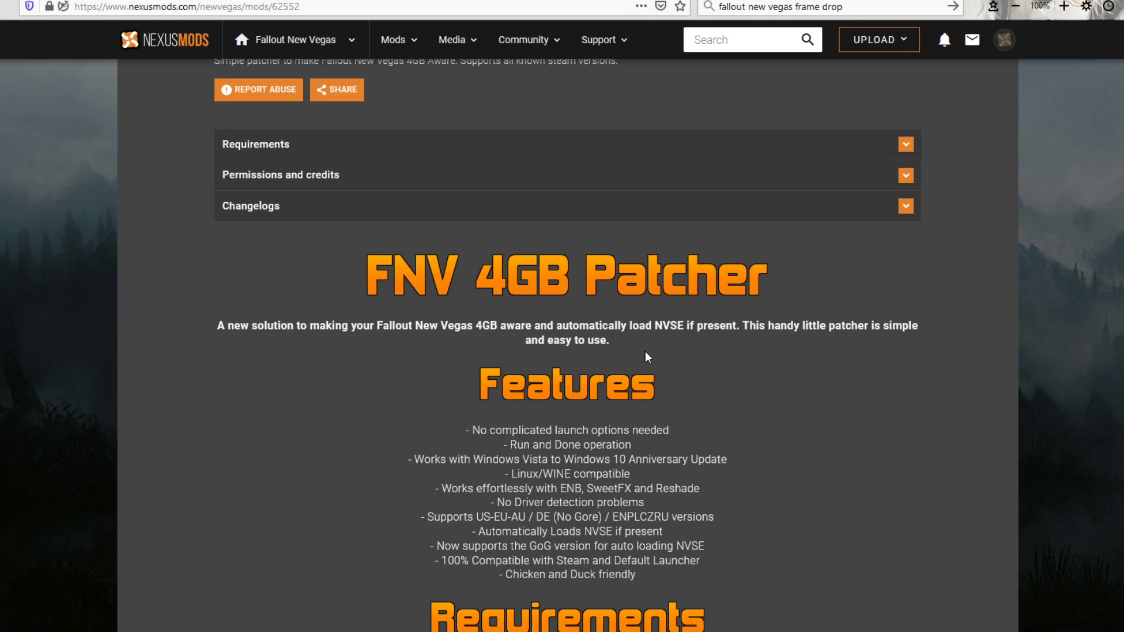
scroll(896, 339, up, 2)
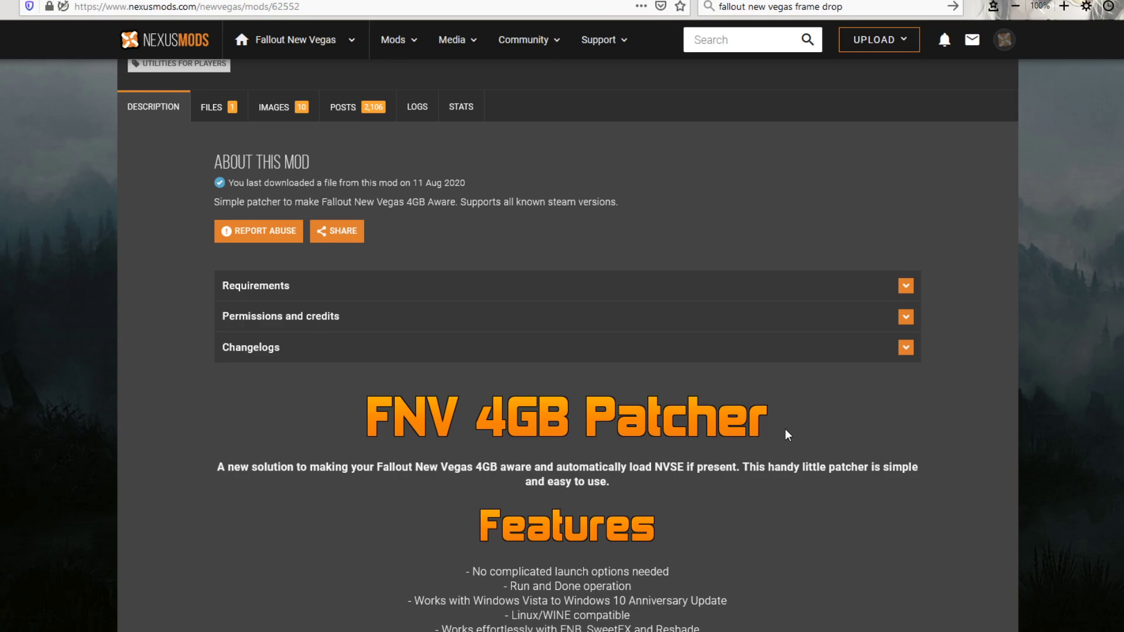
scroll(767, 434, down, 6)
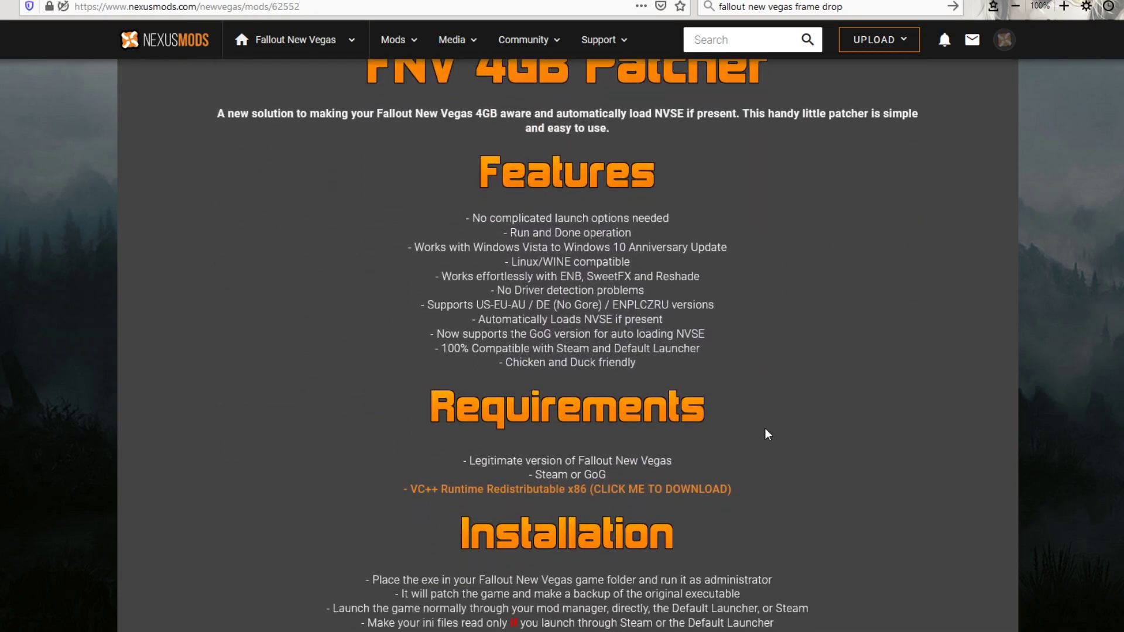
scroll(768, 435, down, 2)
scroll(585, 556, up, 3)
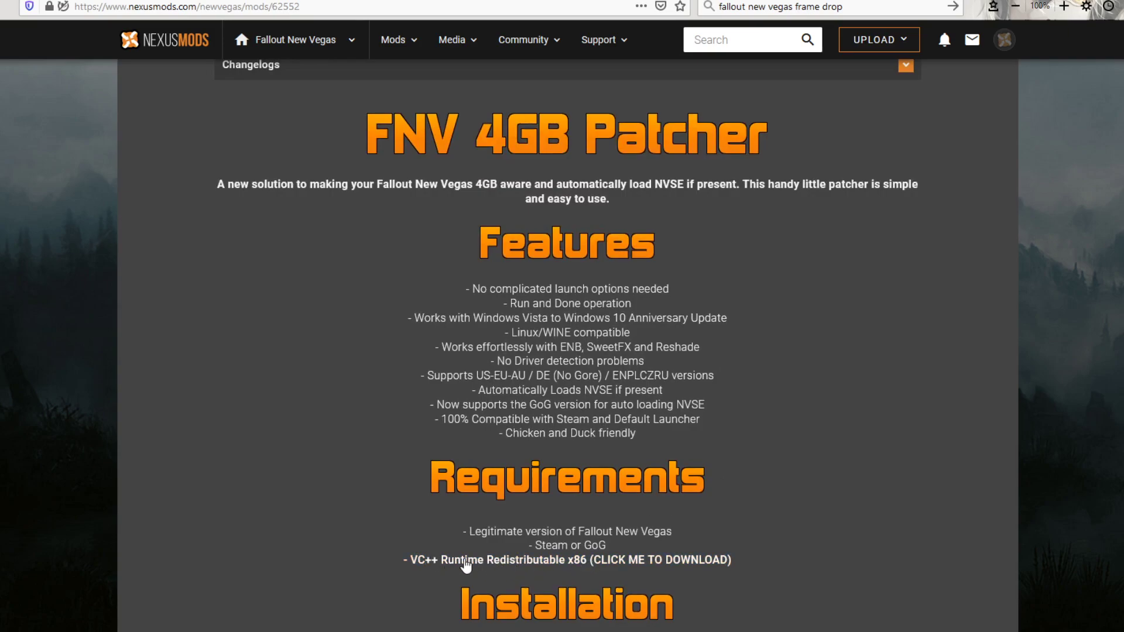
scroll(846, 557, up, 1)
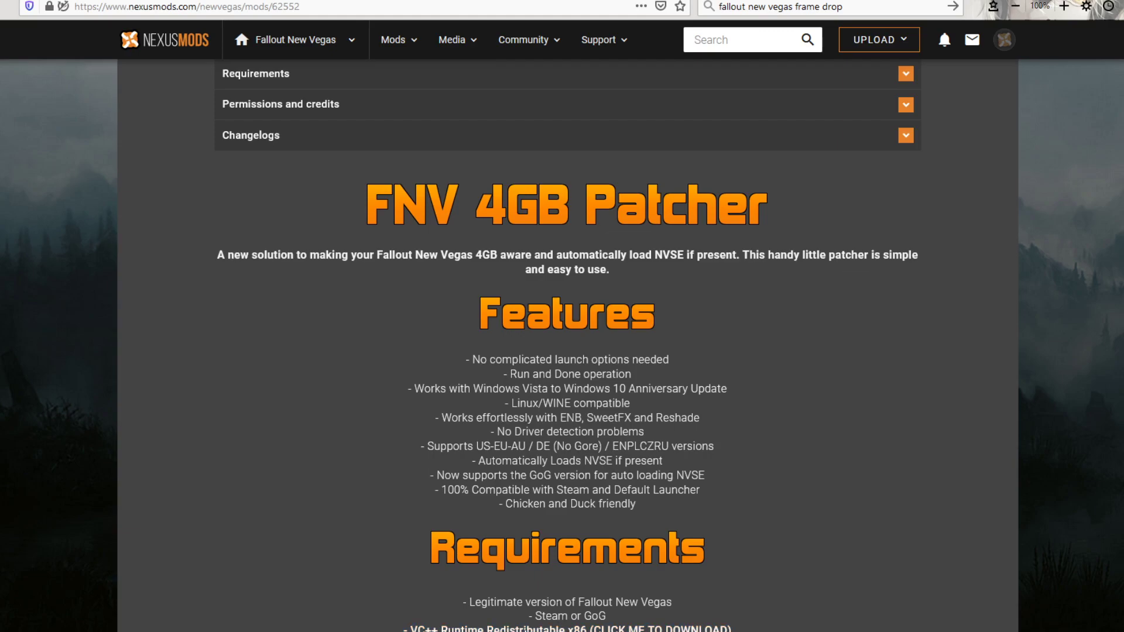
scroll(683, 587, up, 6)
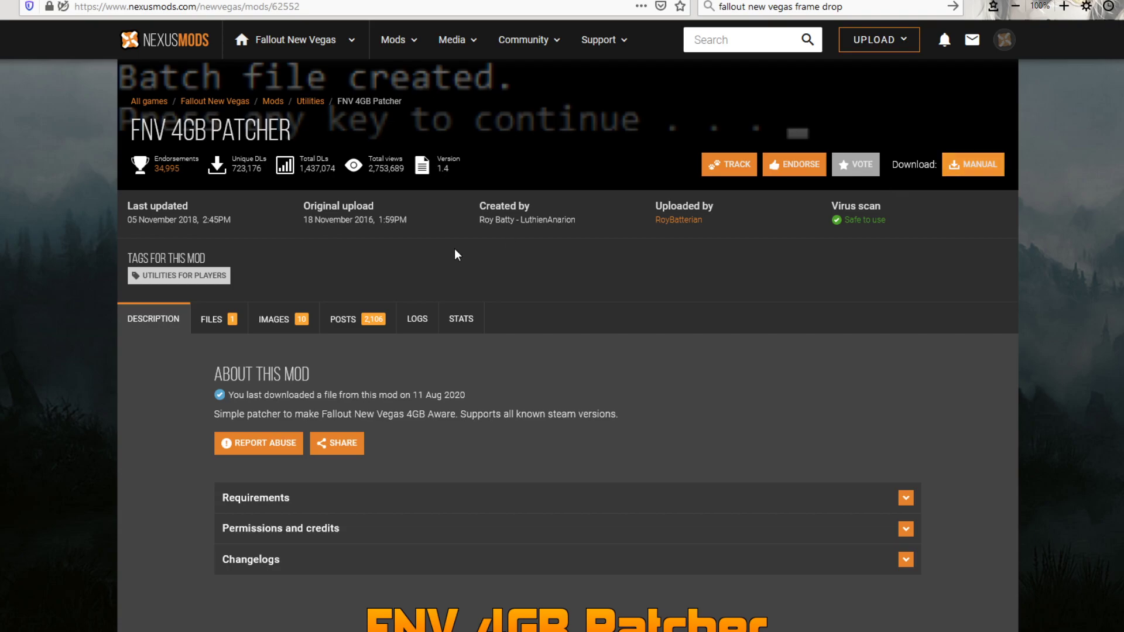
Step: Open the FNV 4GB Patcher's file list and locate the manual download of the main file
click(225, 318)
scroll(482, 290, down, 1)
scroll(482, 289, down, 2)
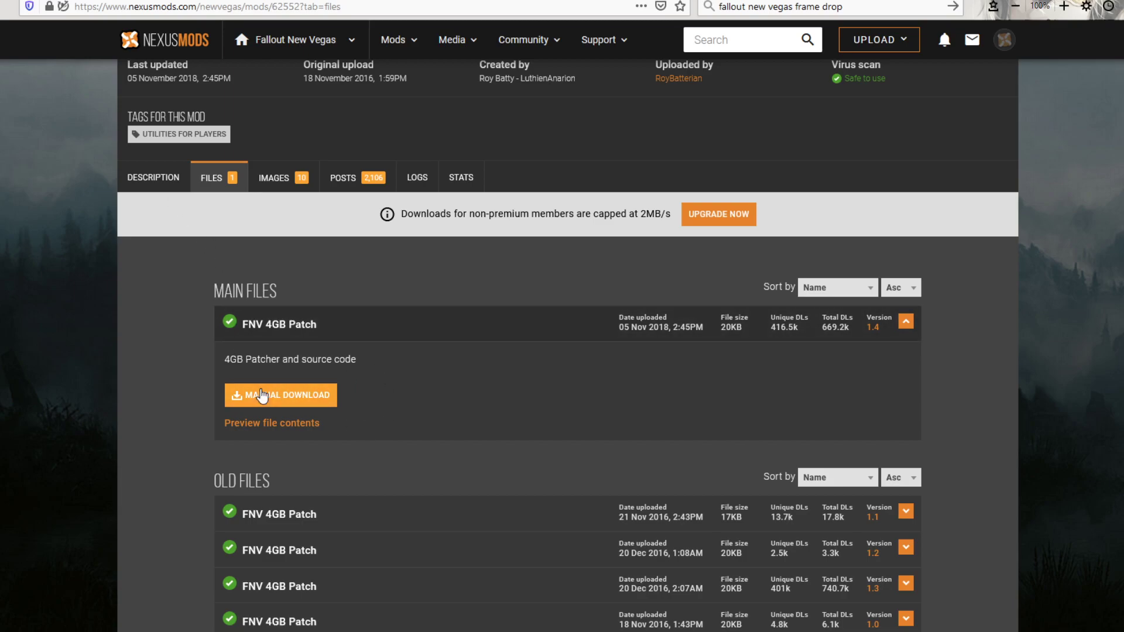
Step: Return to the FNV 4GB Patcher's description and read its installation instructions
click(176, 181)
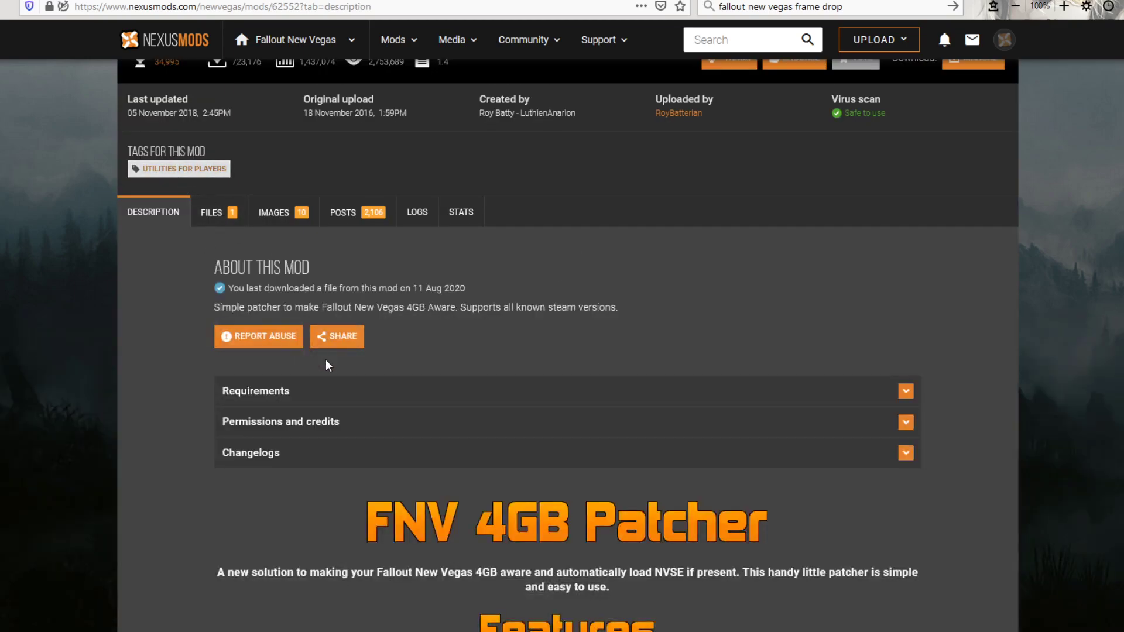
scroll(530, 357, down, 15)
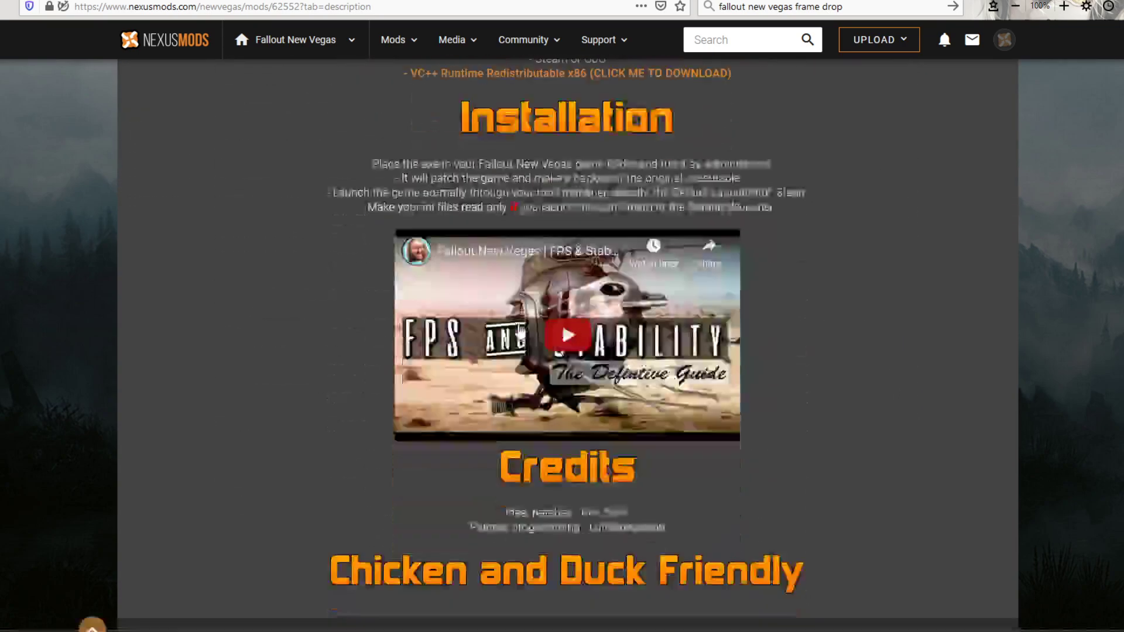
scroll(519, 331, up, 3)
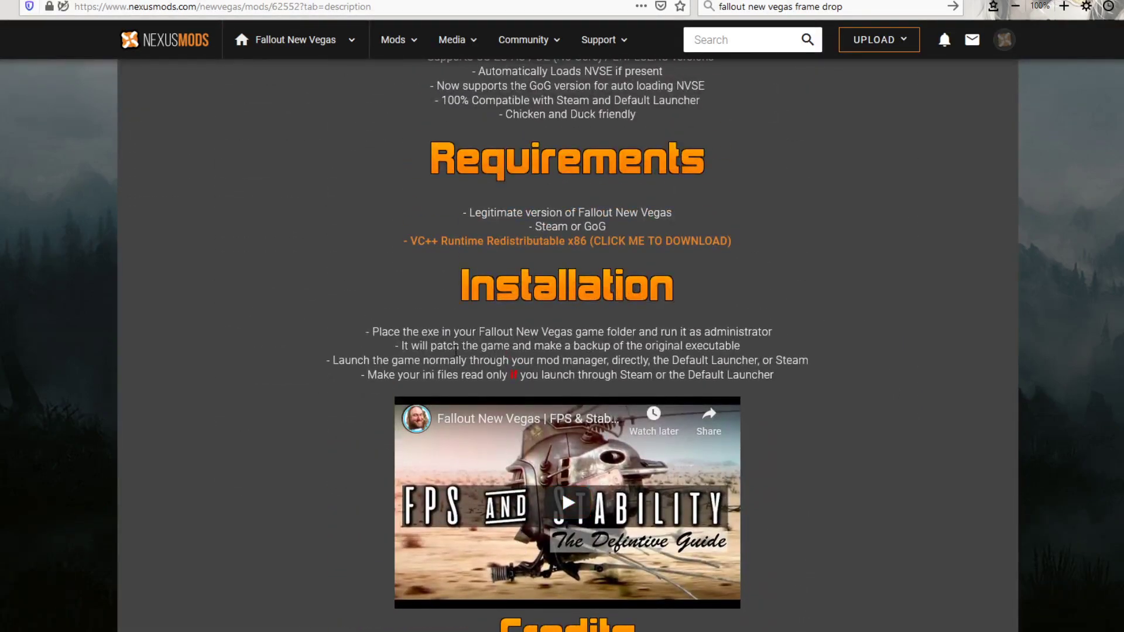
scroll(520, 339, up, 3)
Step: Switch to the NVAC - New Vegas Anti Crash mod page and review its header and description
key(alt+Left)
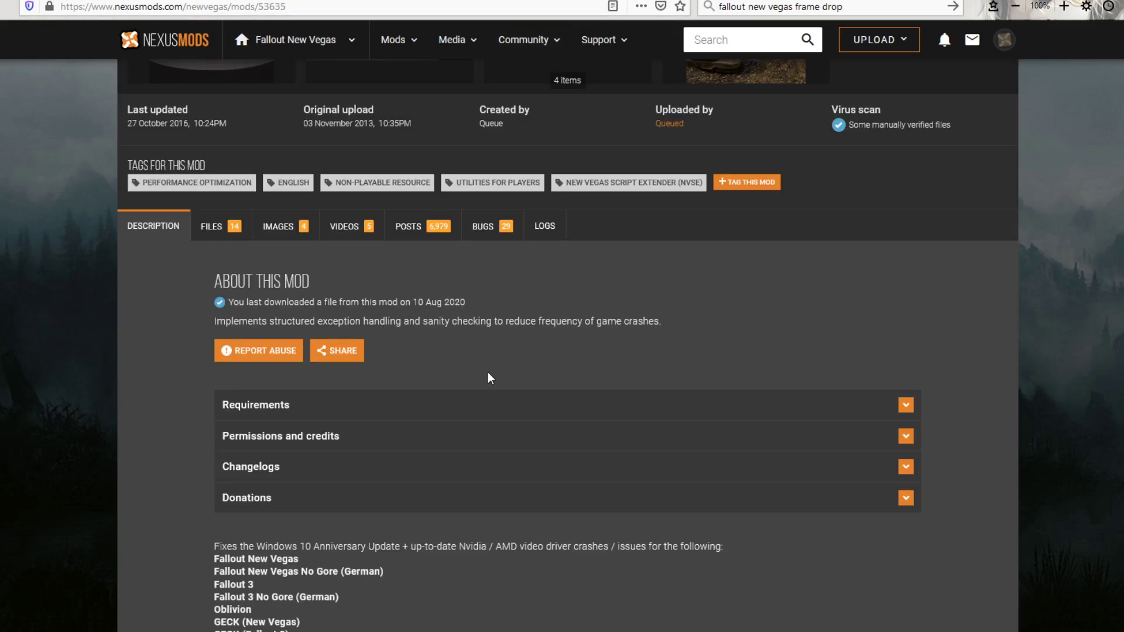
scroll(486, 376, up, 5)
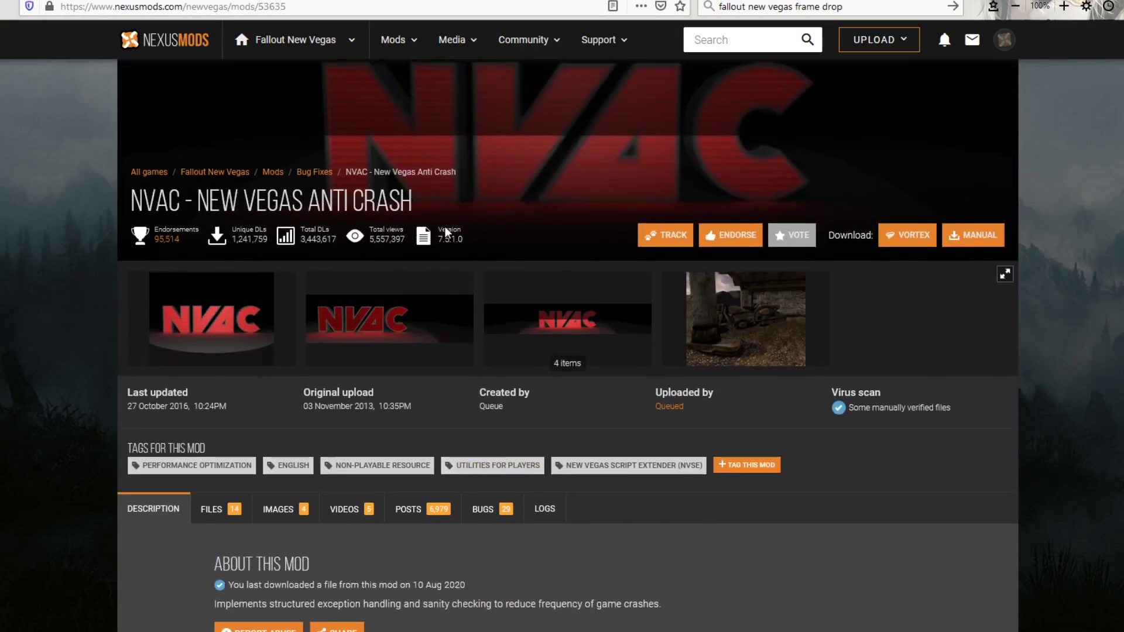
scroll(508, 408, down, 3)
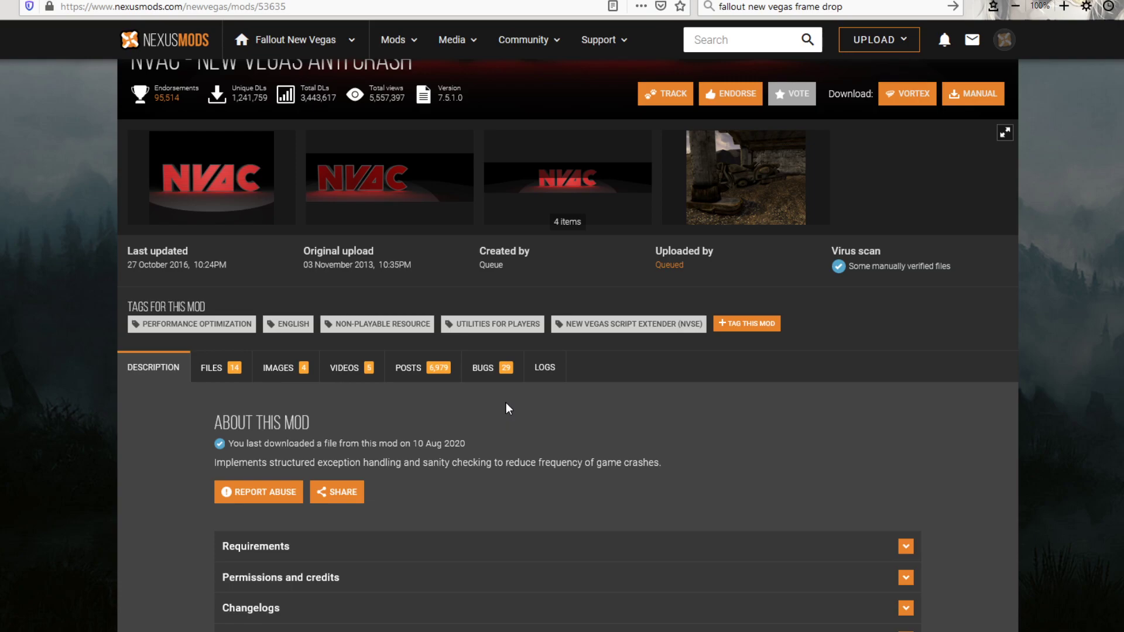
Step: Switch to the New Vegas Stutter Remover mod page and review its description and the Windows 10 caution
key(ctrl+Tab)
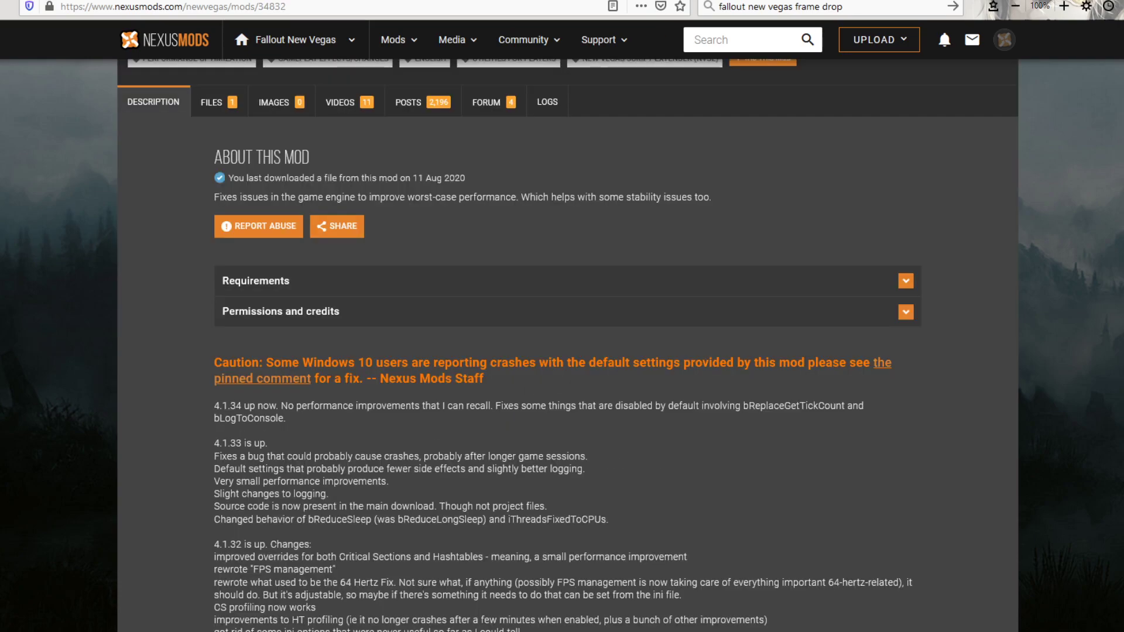
scroll(326, 251, up, 2)
scroll(370, 292, up, 2)
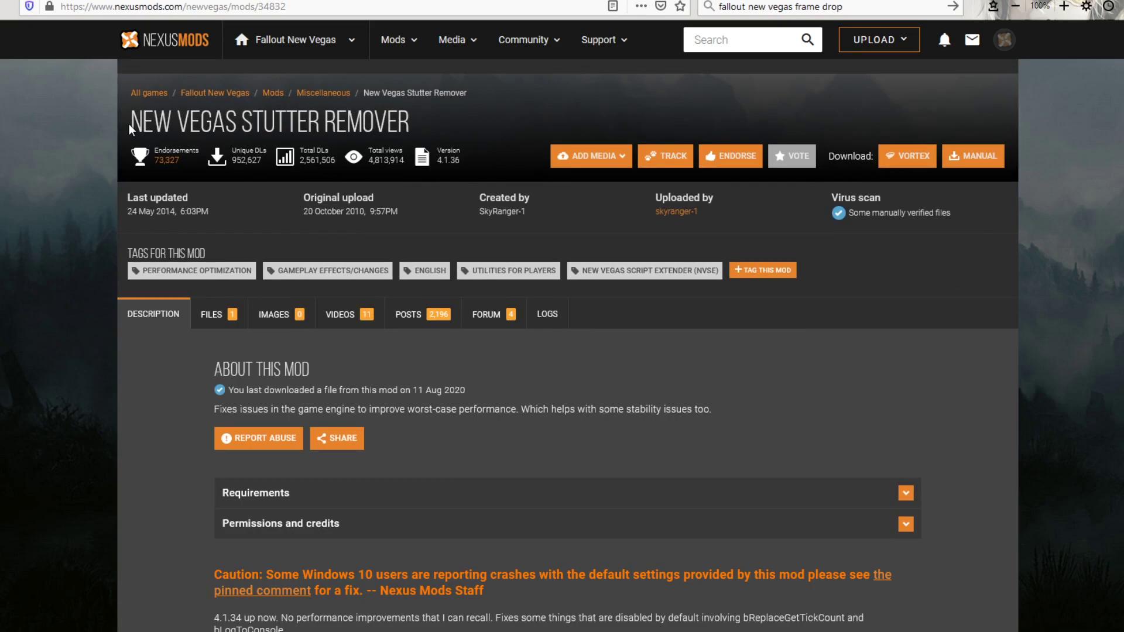
scroll(508, 537, down, 2)
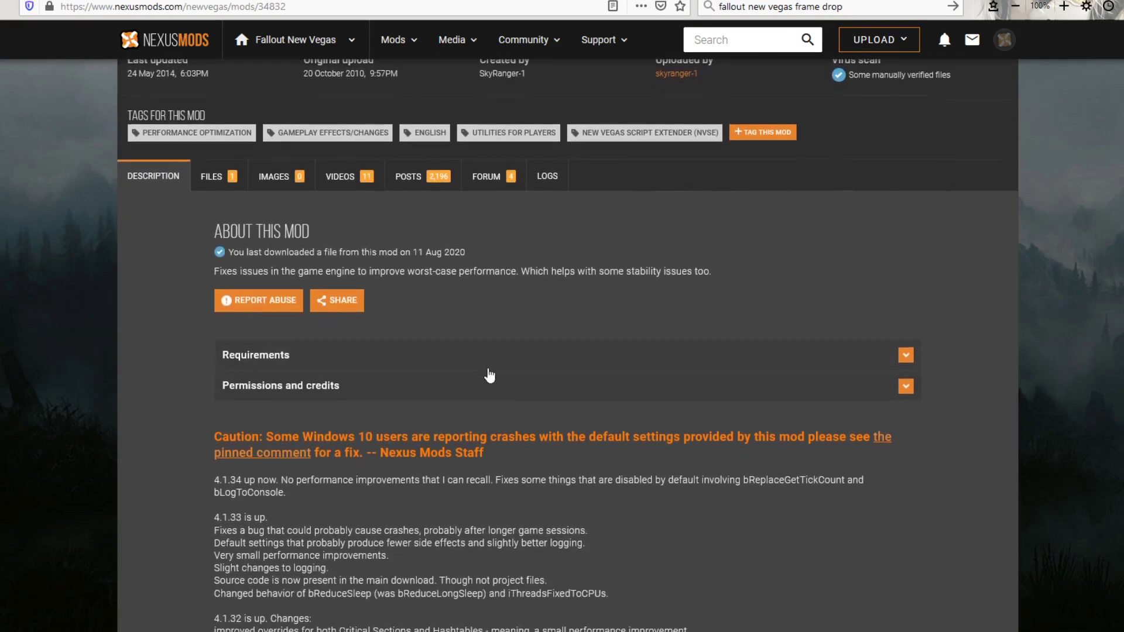
scroll(557, 322, up, 2)
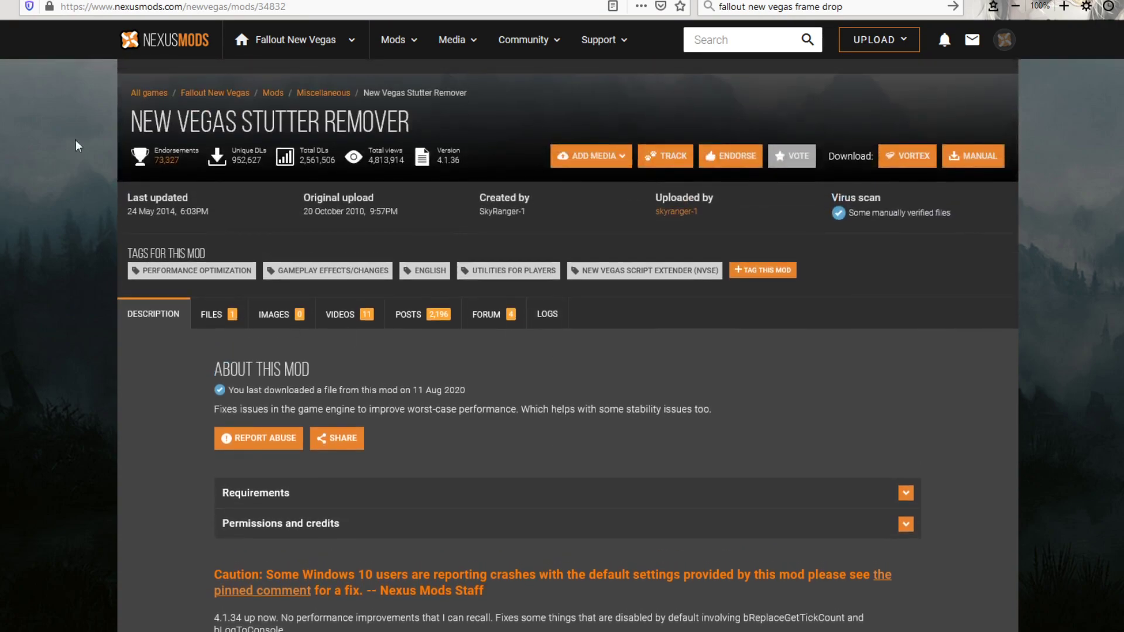
Step: Switch to the Fallout New Vegas Stability Enhancer and Stutter Remover for Windows 10 page and review its description
key(ctrl+Tab)
scroll(246, 197, up, 4)
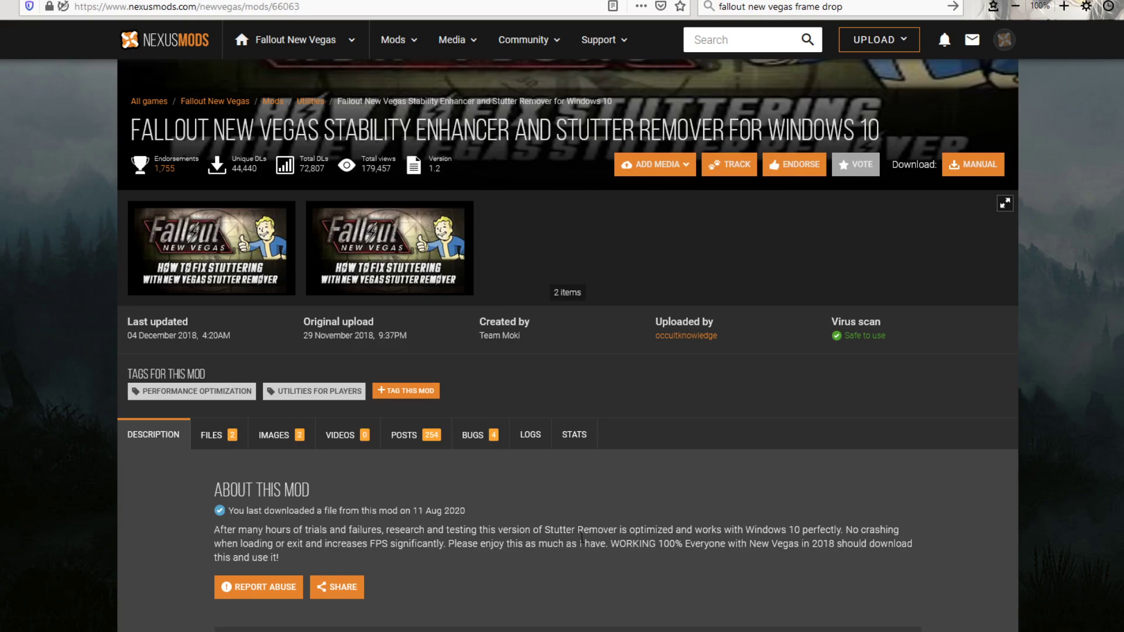
scroll(596, 543, down, 1)
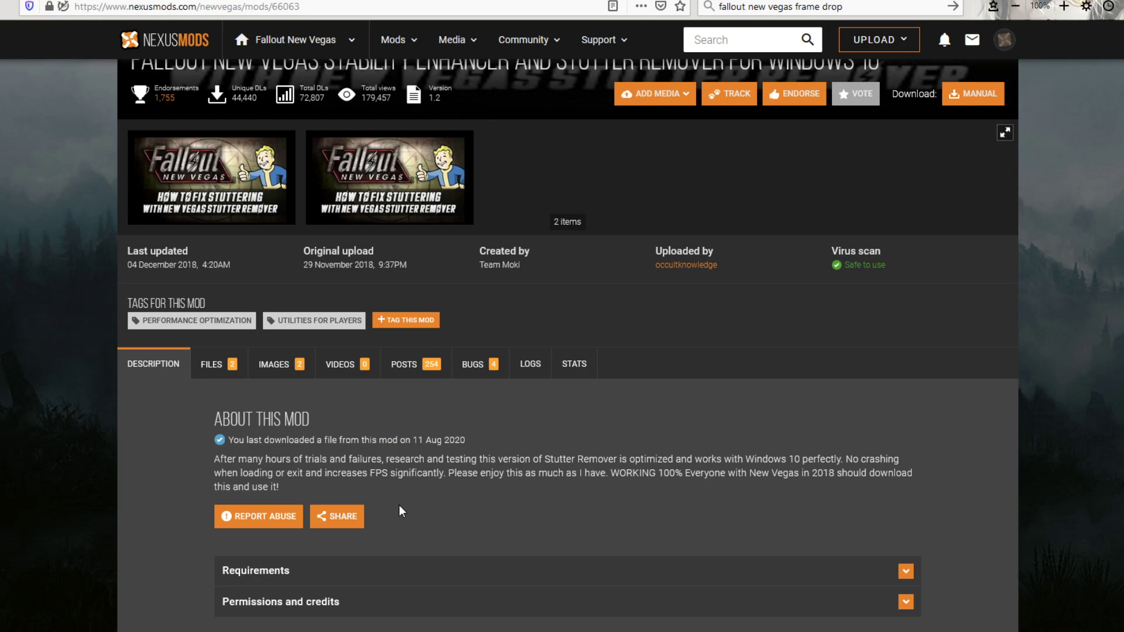
scroll(422, 515, up, 2)
scroll(421, 516, down, 1)
Step: Check the main files offered for the Windows 10 stutter remover and return to the mod's description
click(211, 425)
scroll(447, 502, down, 3)
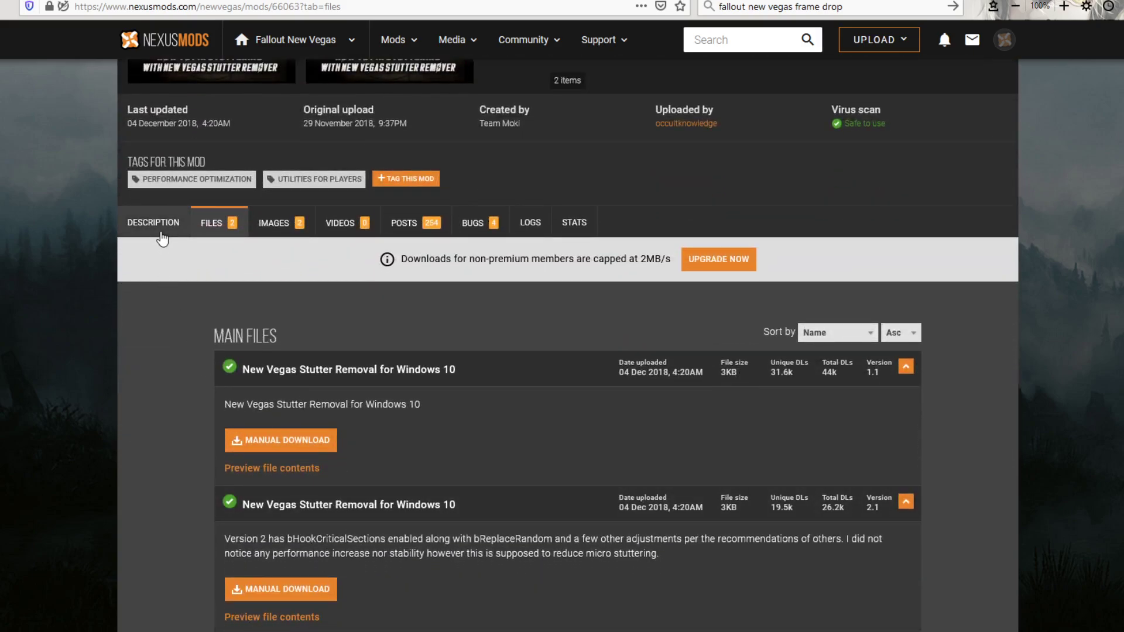
click(162, 236)
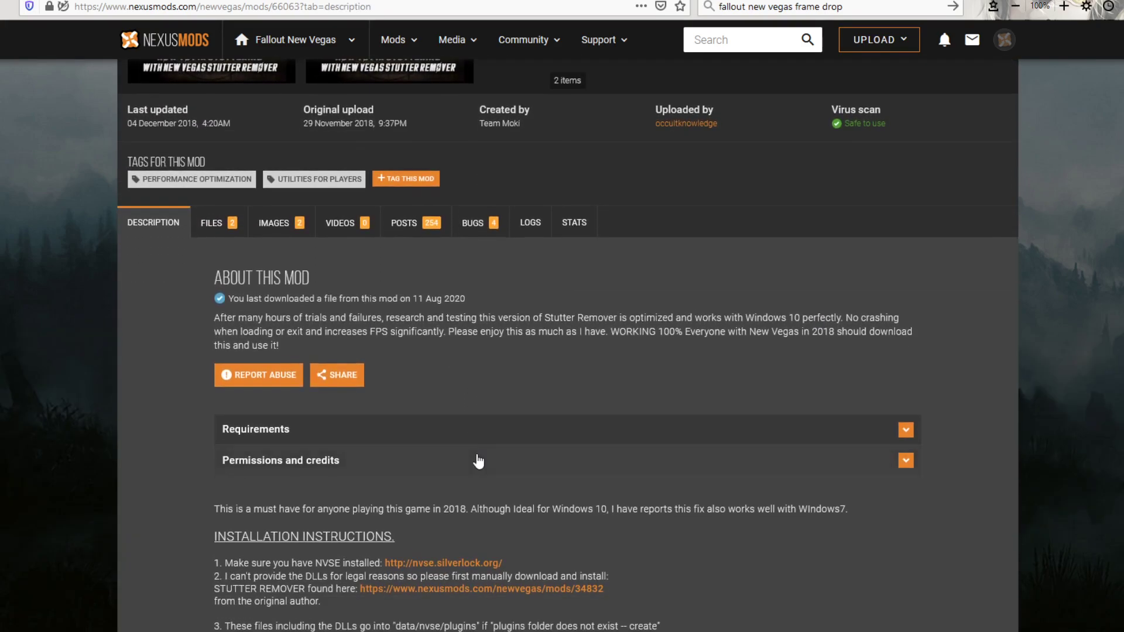
Step: Review the installation instructions and version notes in the Windows 10 stutter remover's description
scroll(478, 462, down, 3)
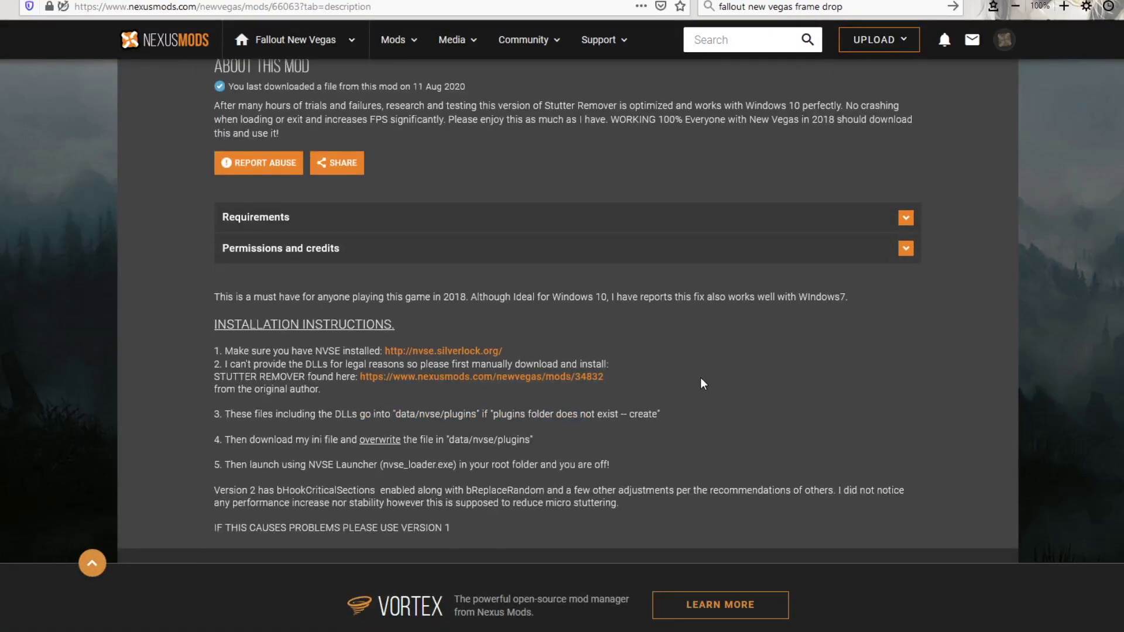
scroll(710, 404, up, 3)
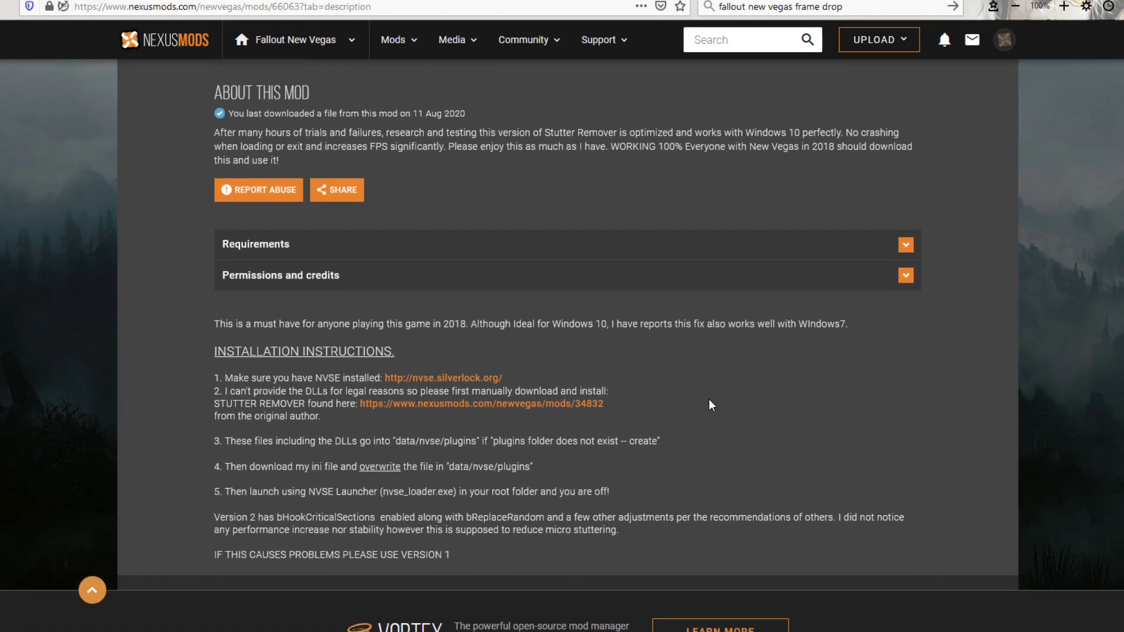
scroll(665, 409, up, 3)
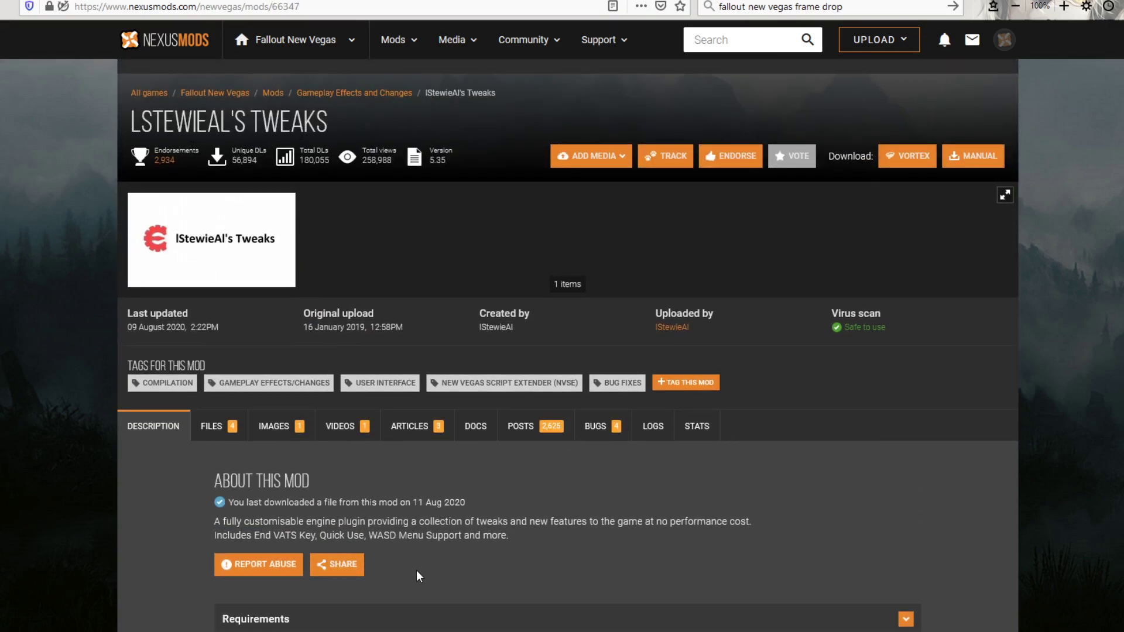
Step: Review the description of the lStewieAl's Tweaks mod and switch to the FullScreenWindowedMode mod page
scroll(416, 507, down, 2)
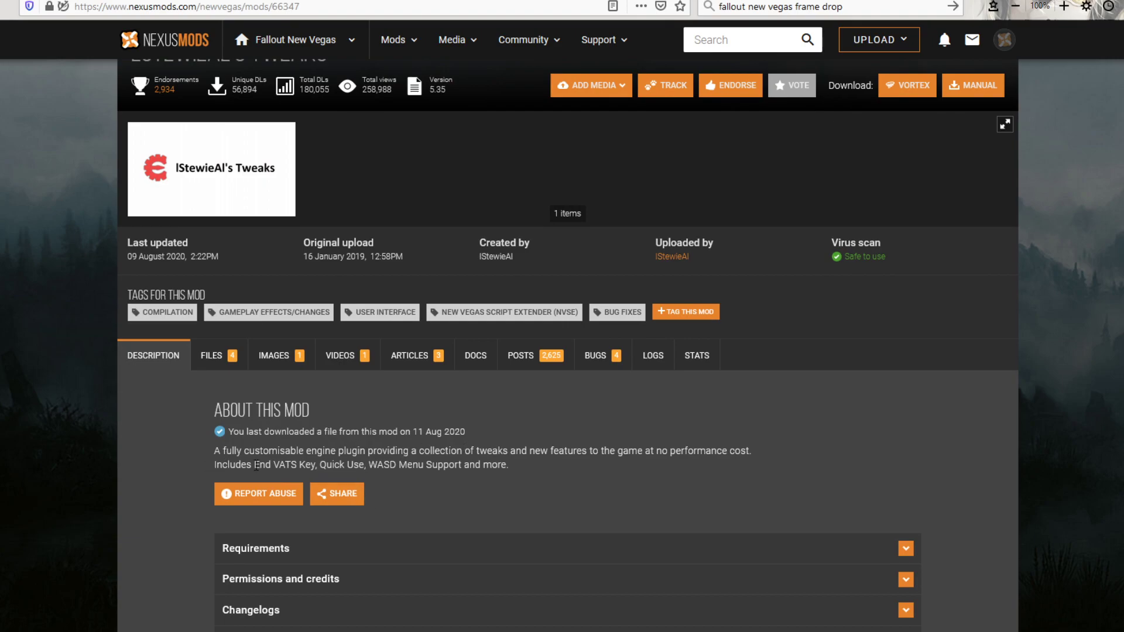
key(alt+Left)
scroll(554, 306, up, 4)
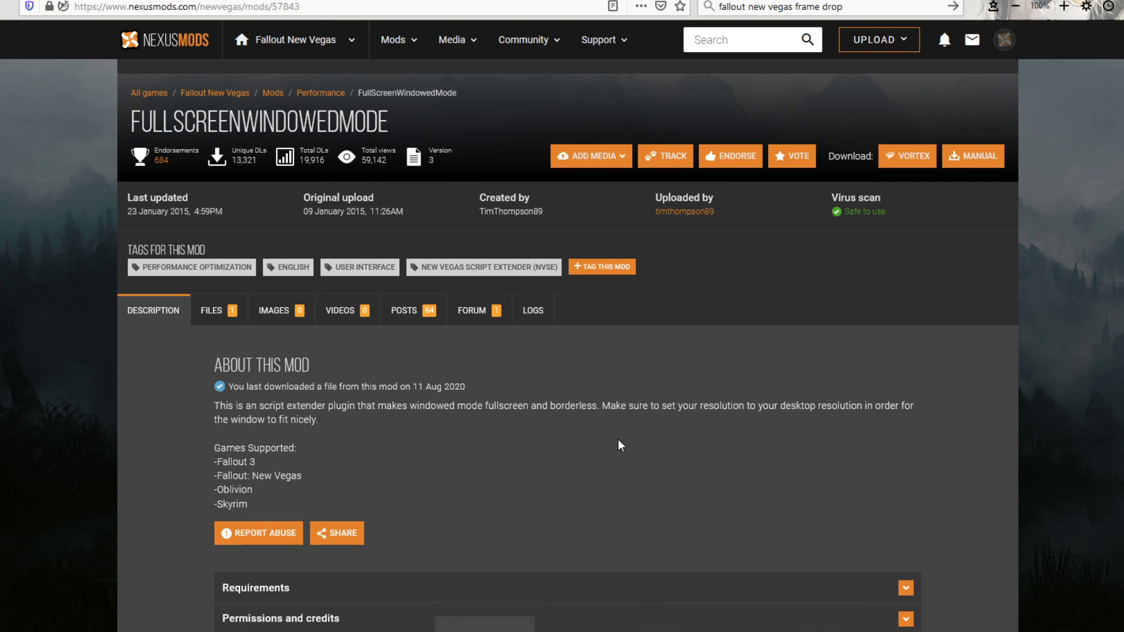
click(716, 41)
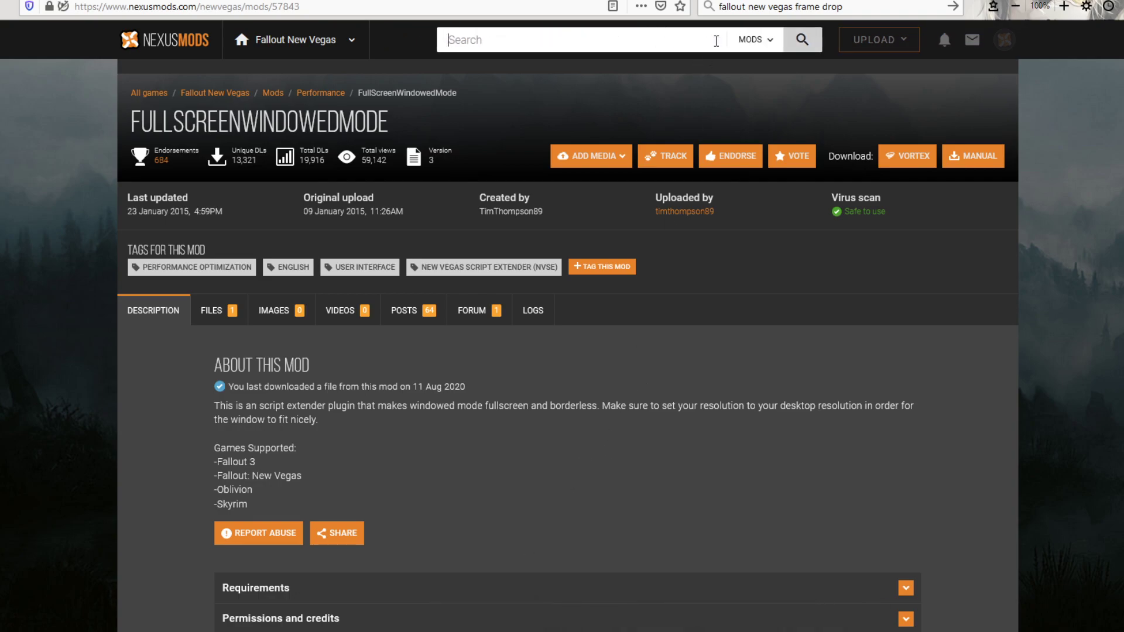
text(obb)
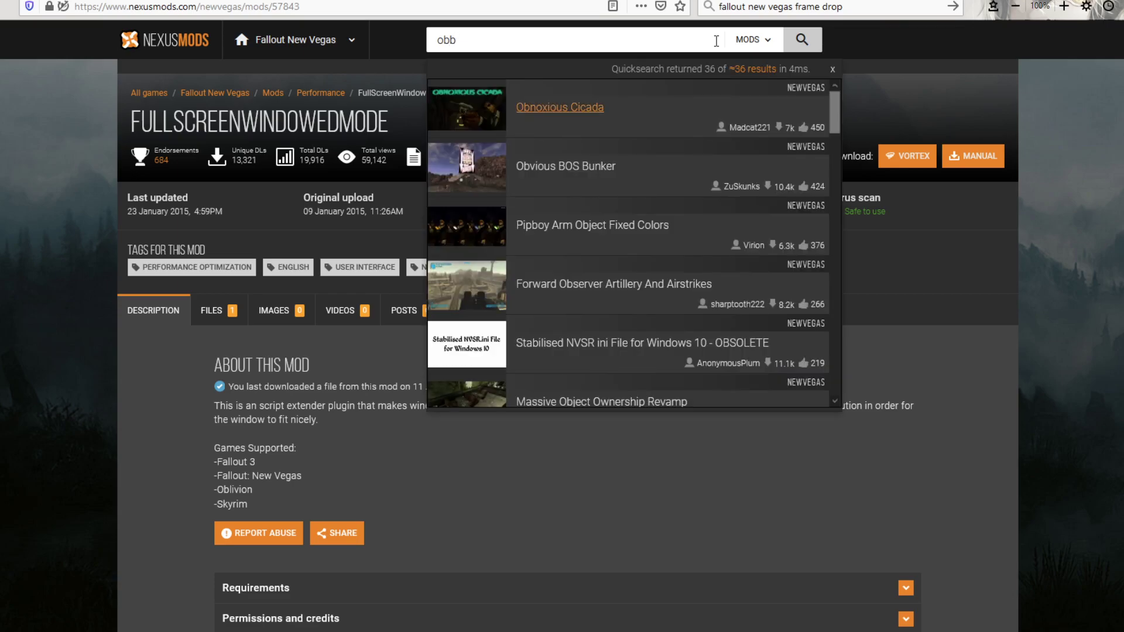
key(BackSpace)
key(BackSpace)
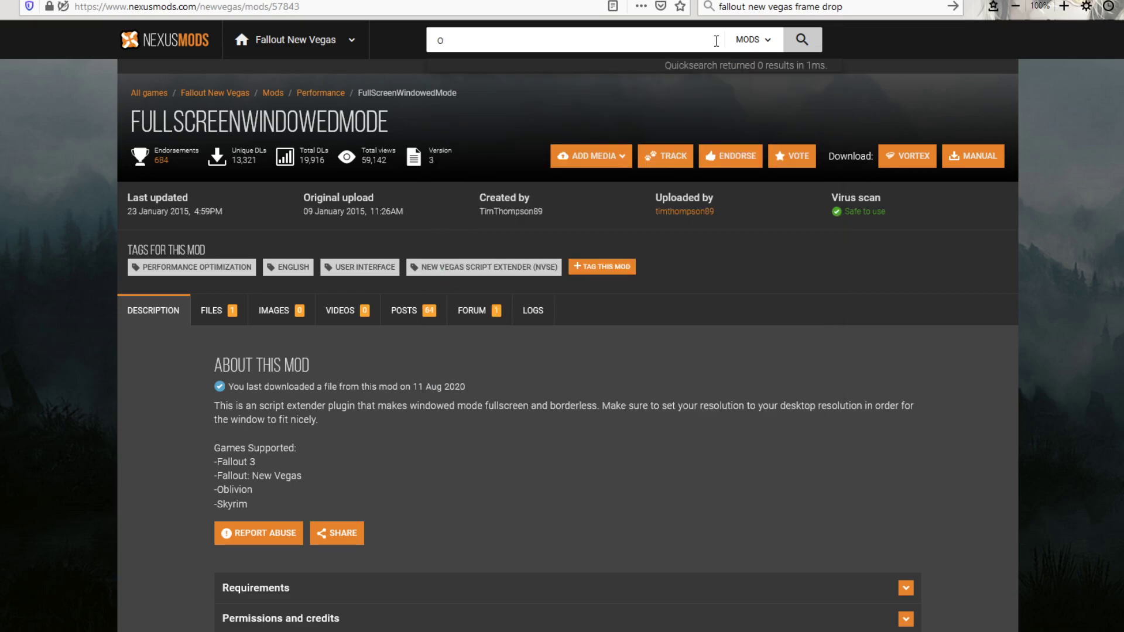
Step: Switch to the Vortex mod manager and look through its list of enabled mods
click(569, 473)
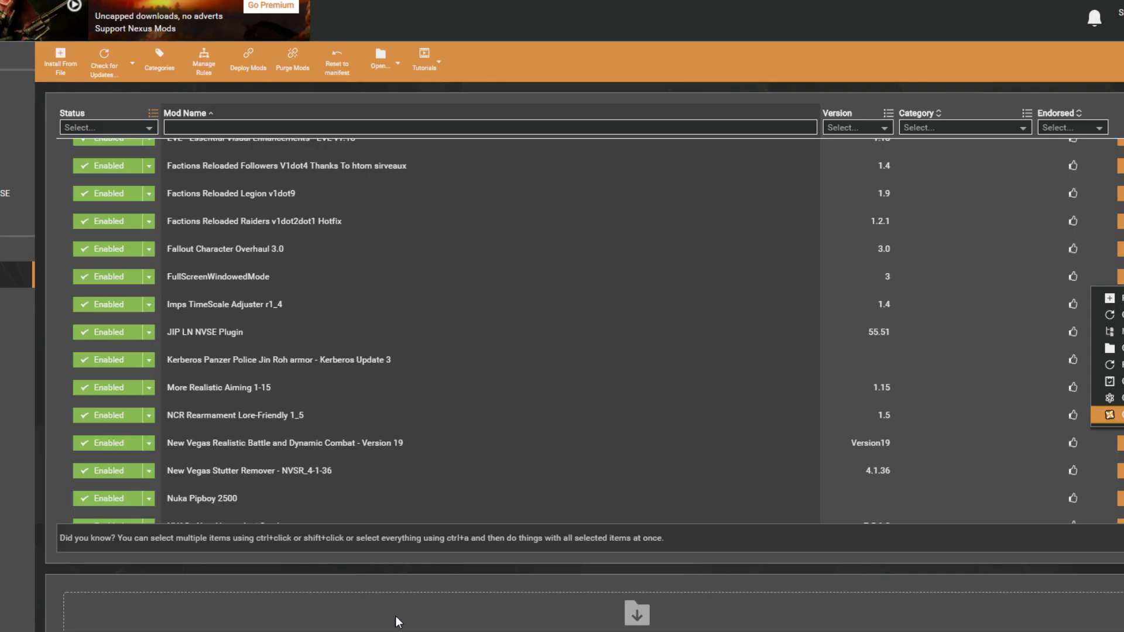
scroll(421, 403, up, 5)
scroll(326, 363, down, 2)
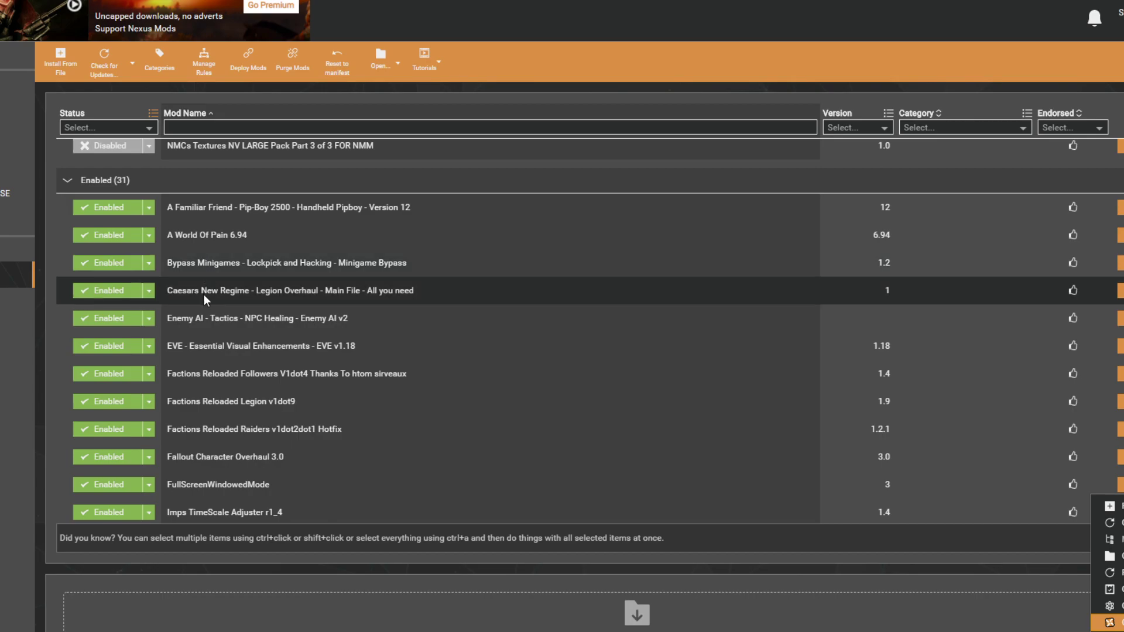
scroll(206, 290, down, 8)
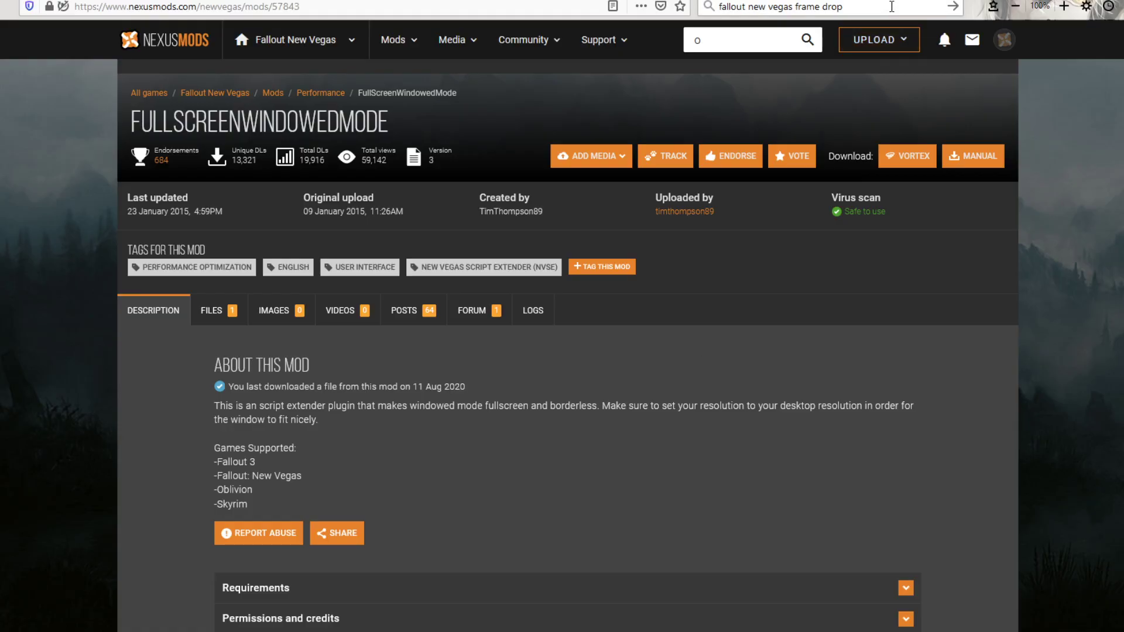
Step: Return to Nexus Mods, search for "ogg" and open the Ogg Vorbis Libraries mod page
click(737, 46)
text(o)
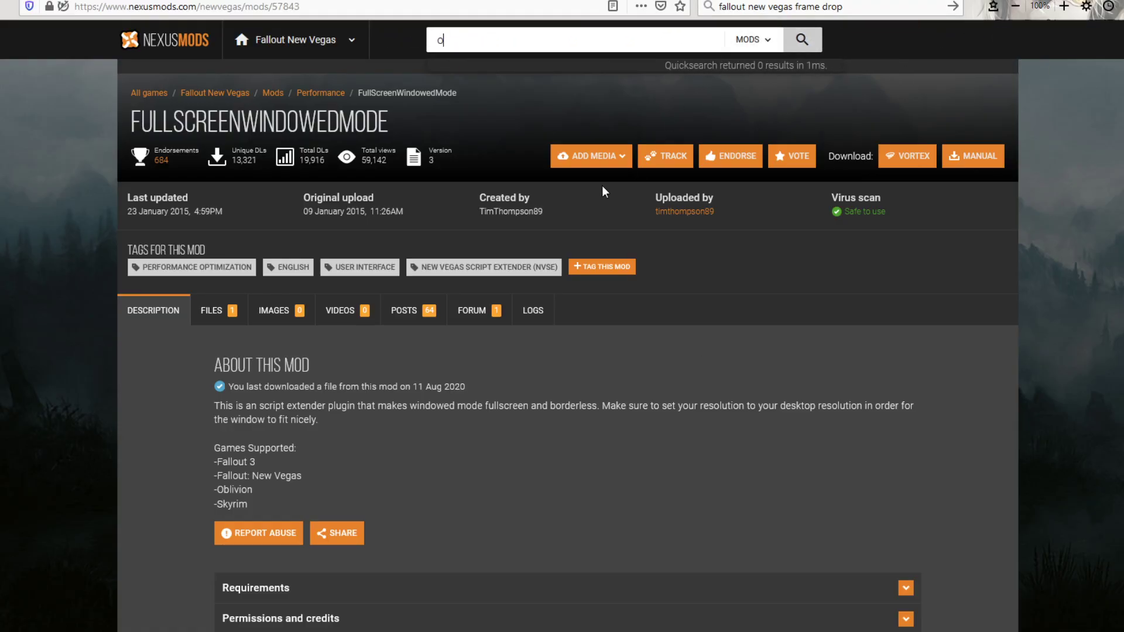
text(gg)
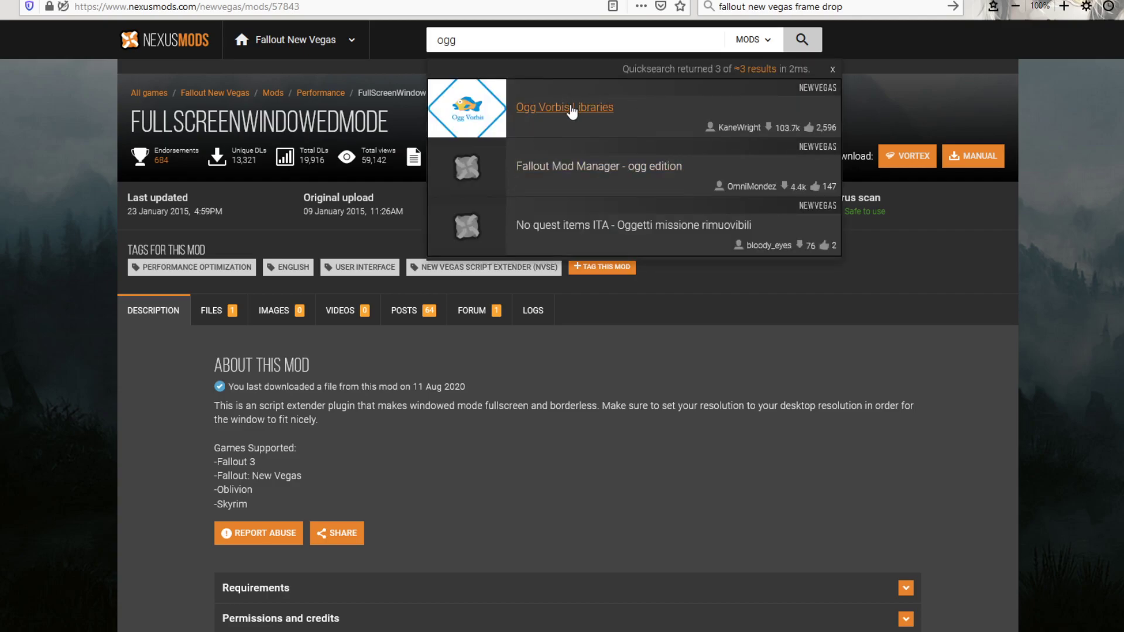
click(571, 109)
Step: Review the Ogg Vorbis Libraries description, installation notes and mod header
scroll(409, 394, down, 5)
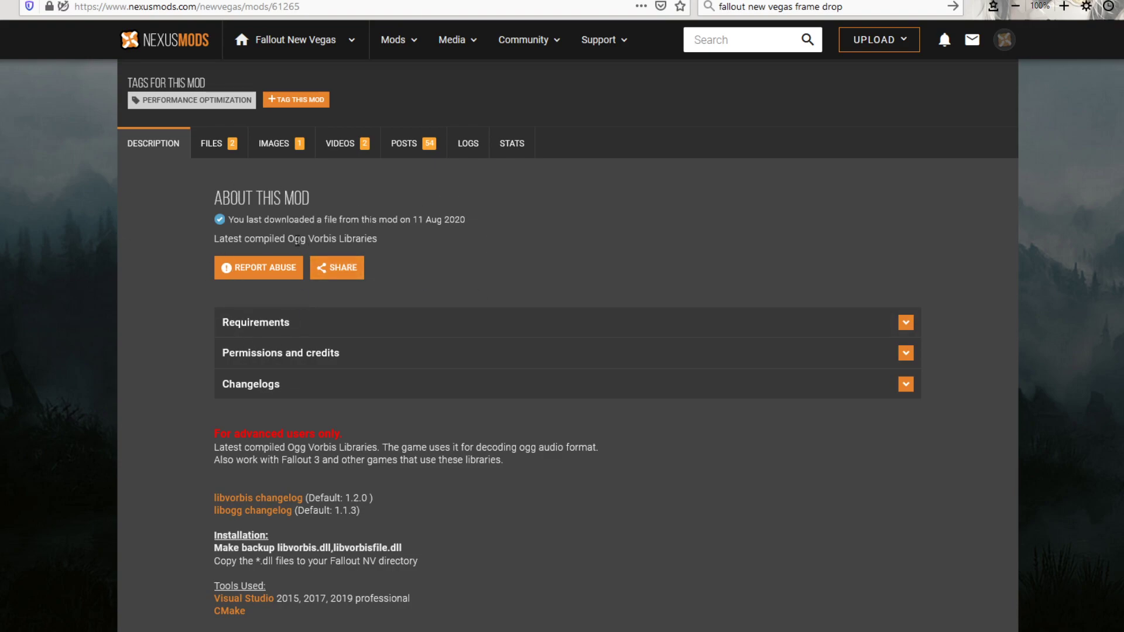
scroll(454, 354, up, 3)
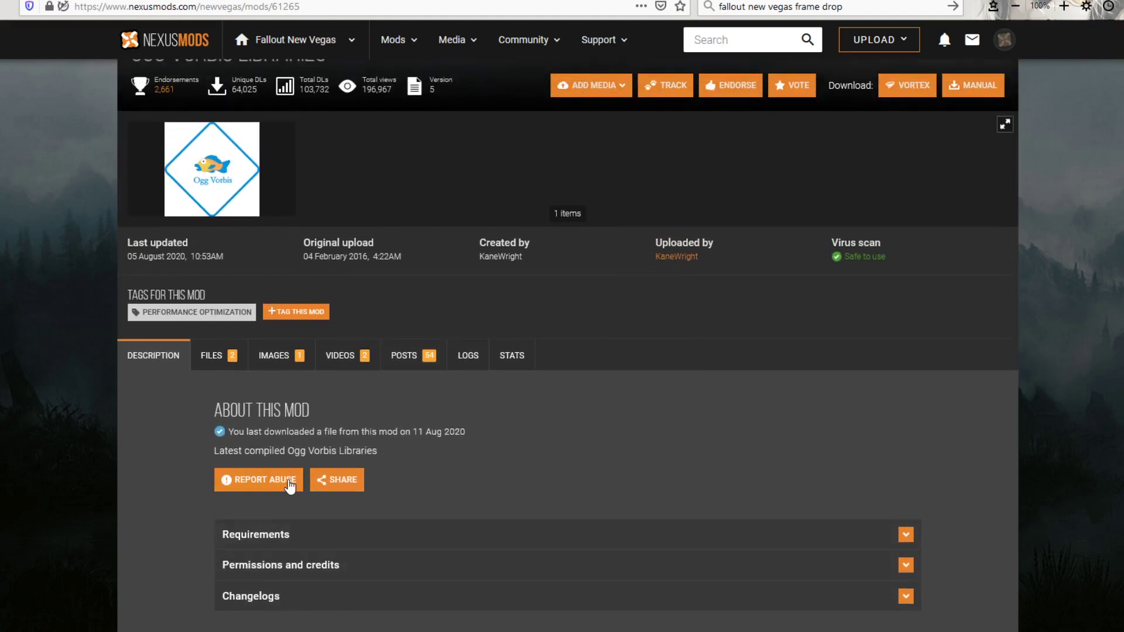
scroll(559, 486, up, 1)
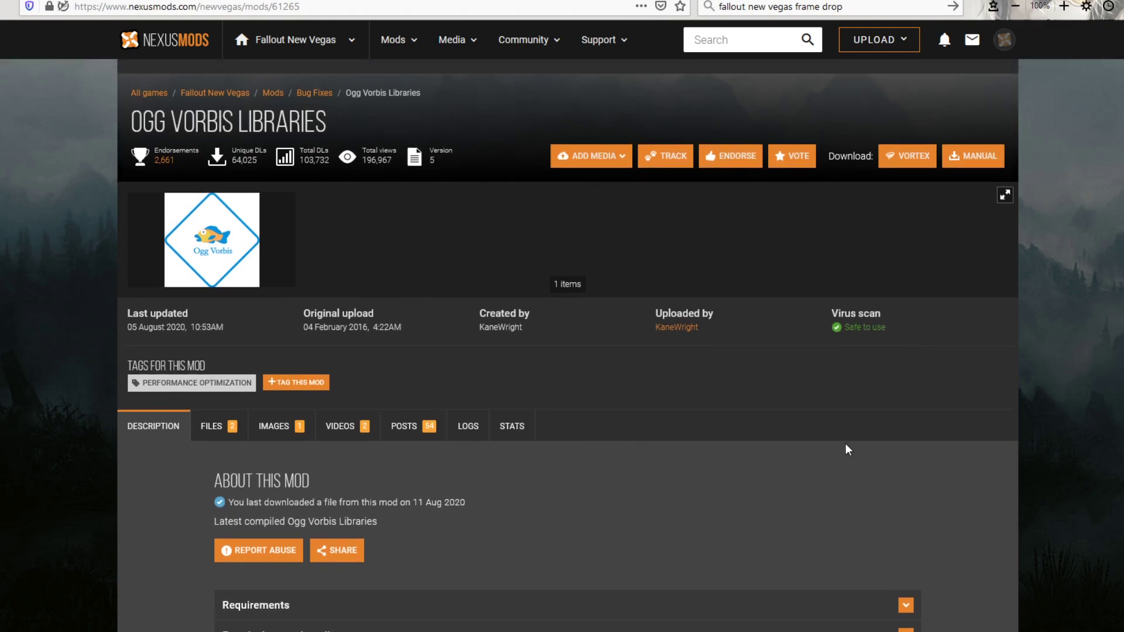
scroll(472, 463, down, 2)
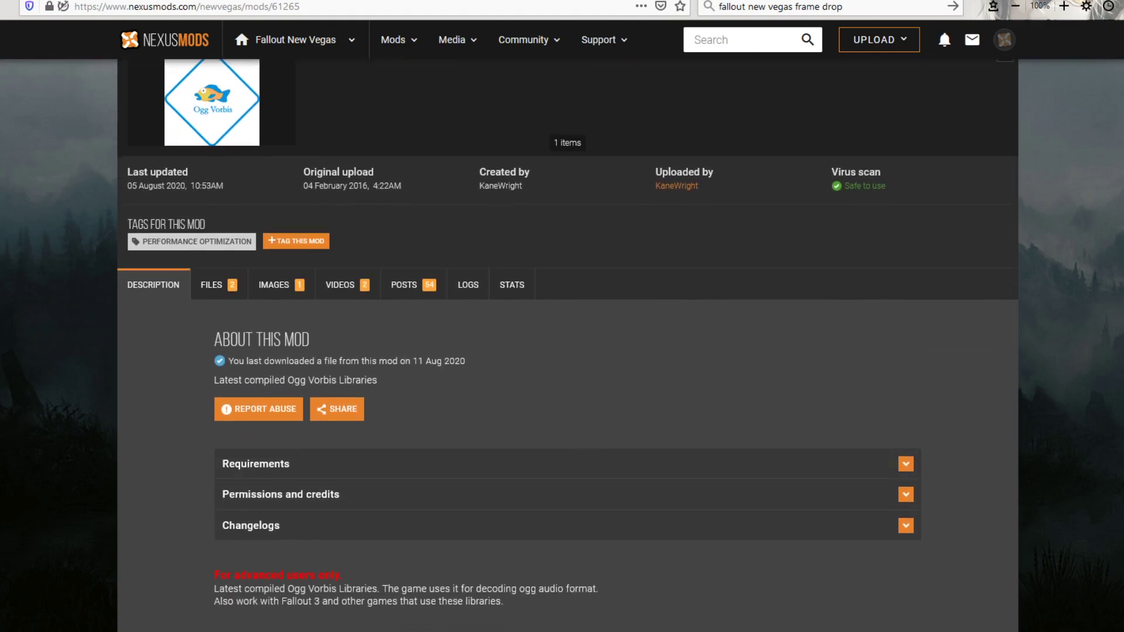
Step: Go back through the lStewieAl's Tweaks page to the FullScreenWindowedMode mod page
key(alt+Left)
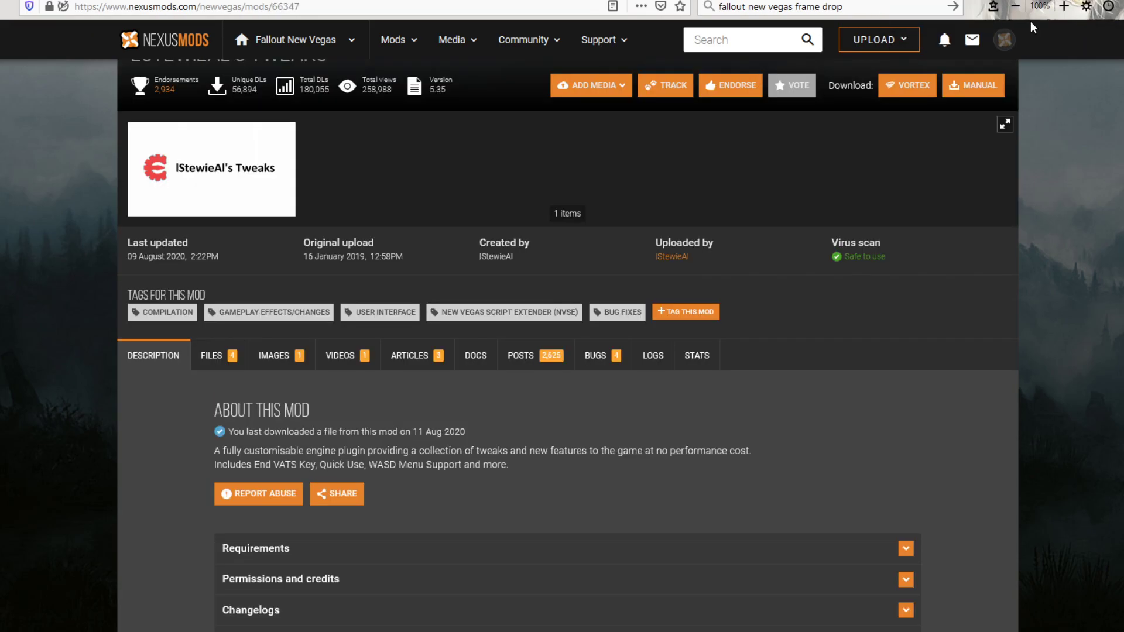
key(alt+Left)
key(alt+Left)
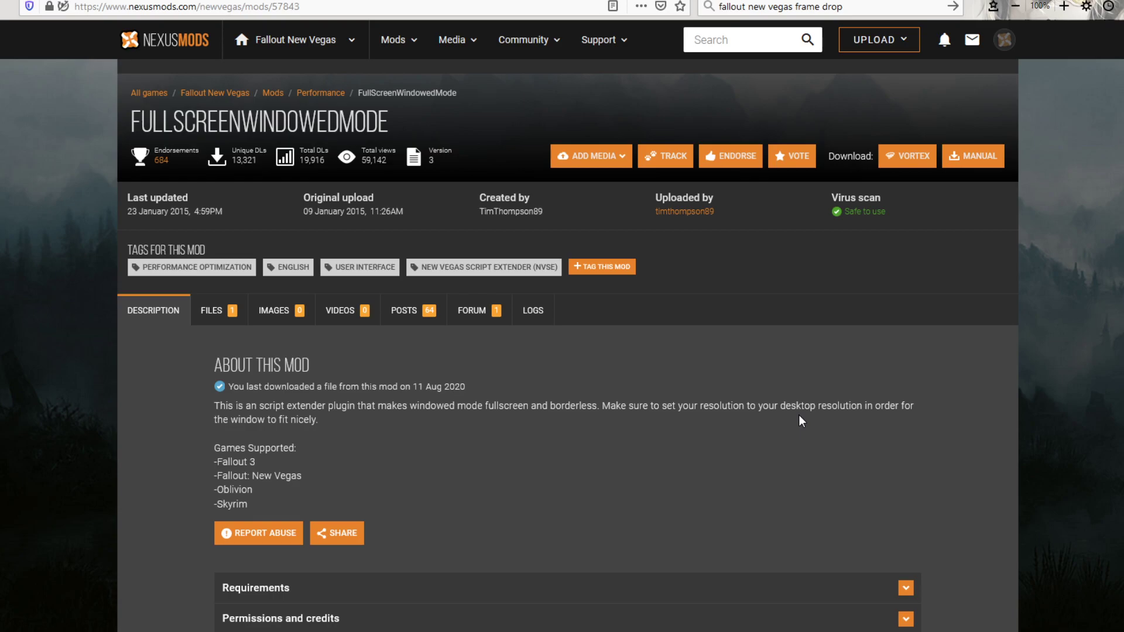
Step: Search the mods for "enb boost" and open the CTD and Memory patch ENBoost page
click(724, 43)
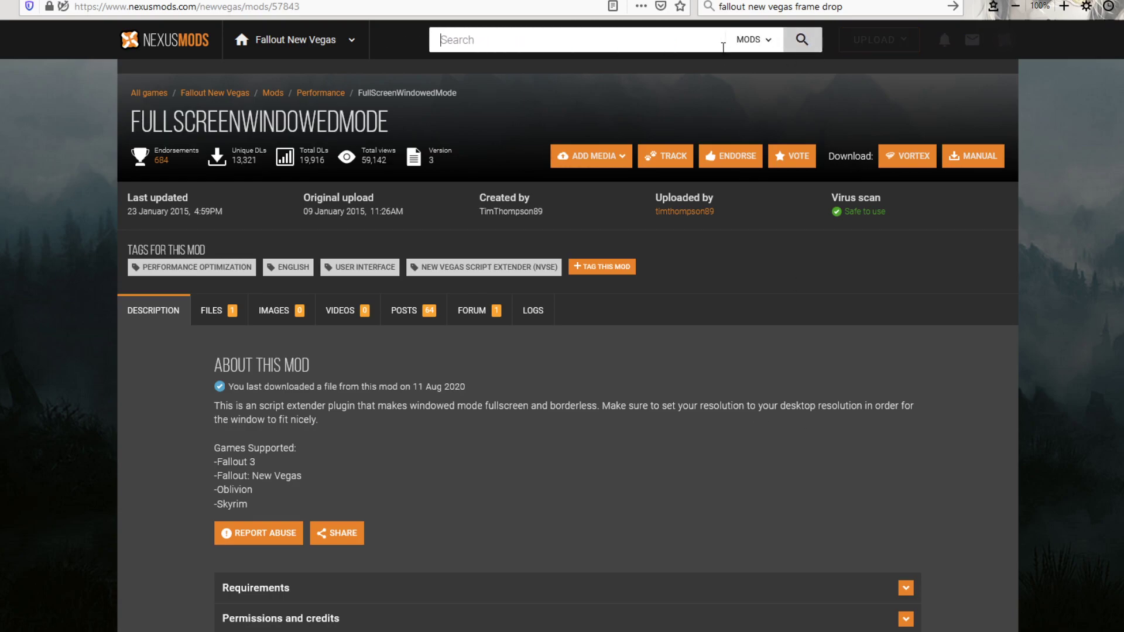
text(enb)
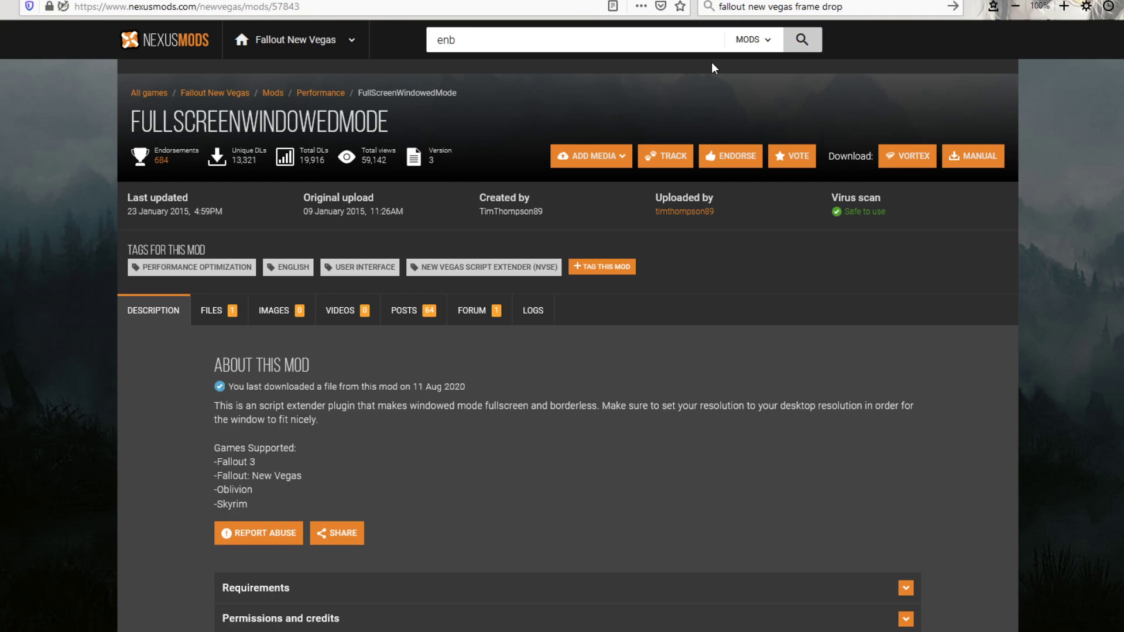
text( boost)
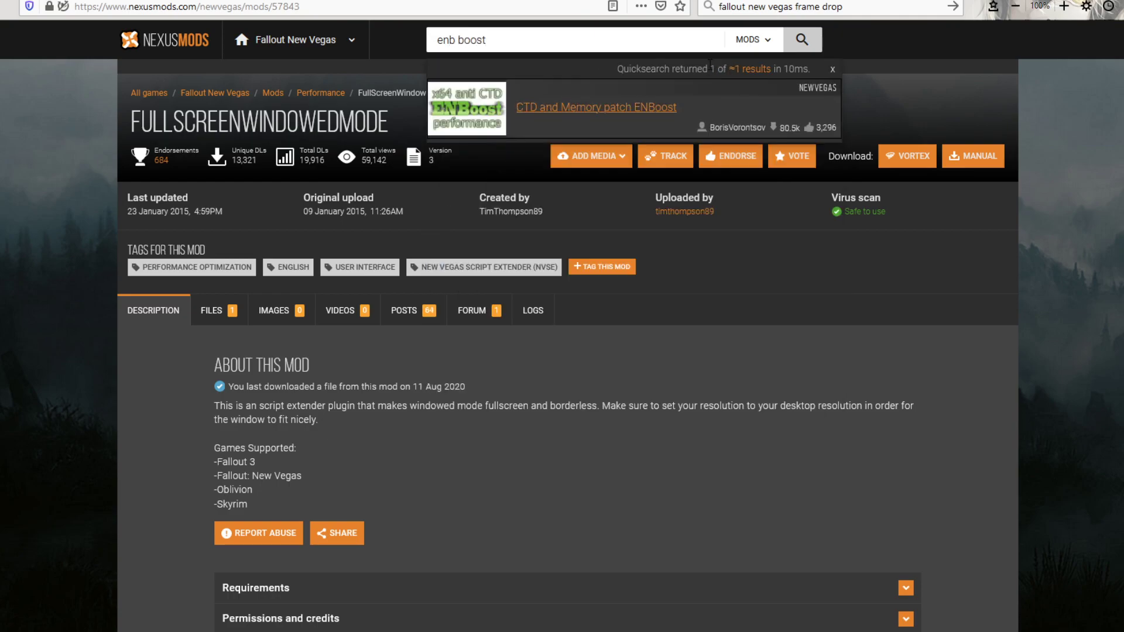
click(611, 111)
Step: Review the header and description of the CTD and Memory patch ENBoost mod
scroll(594, 451, down, 5)
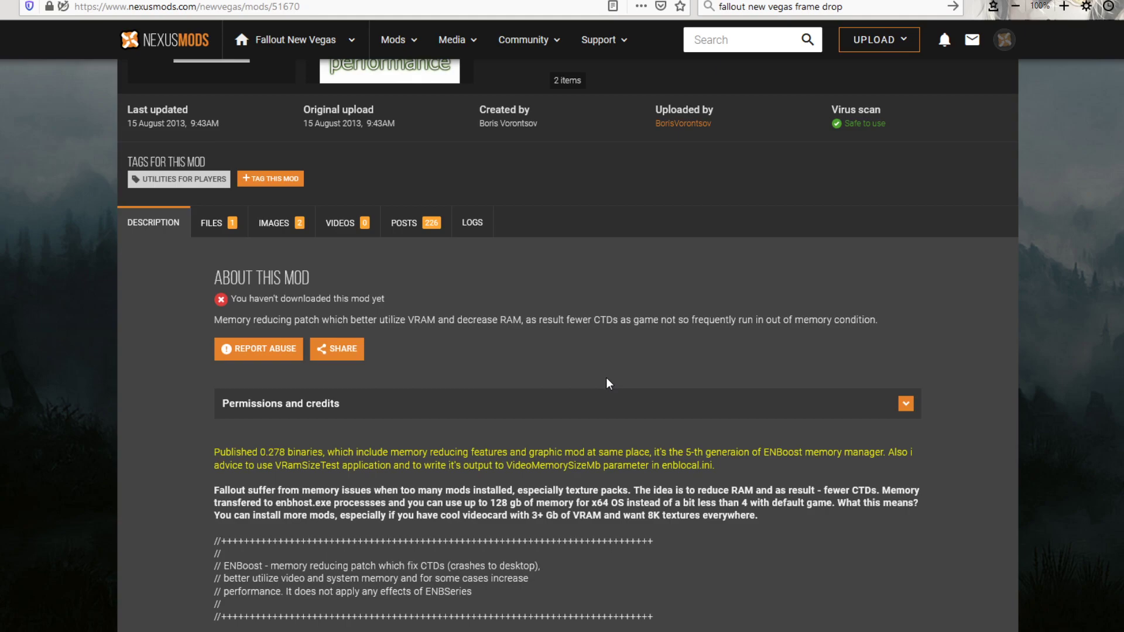
scroll(606, 379, up, 5)
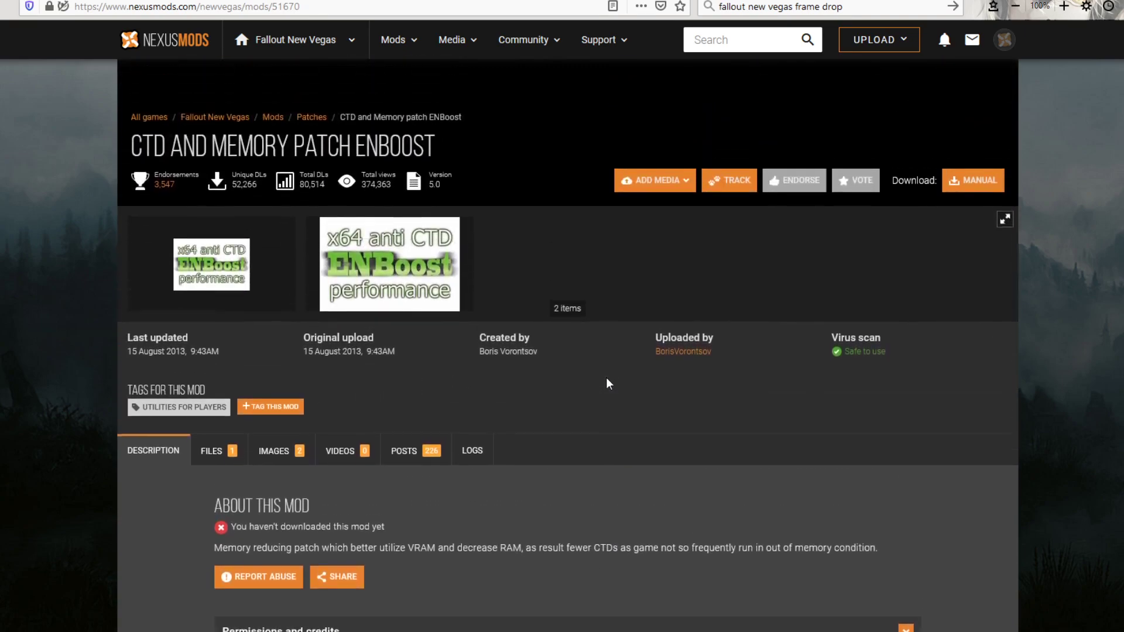
scroll(606, 383, down, 3)
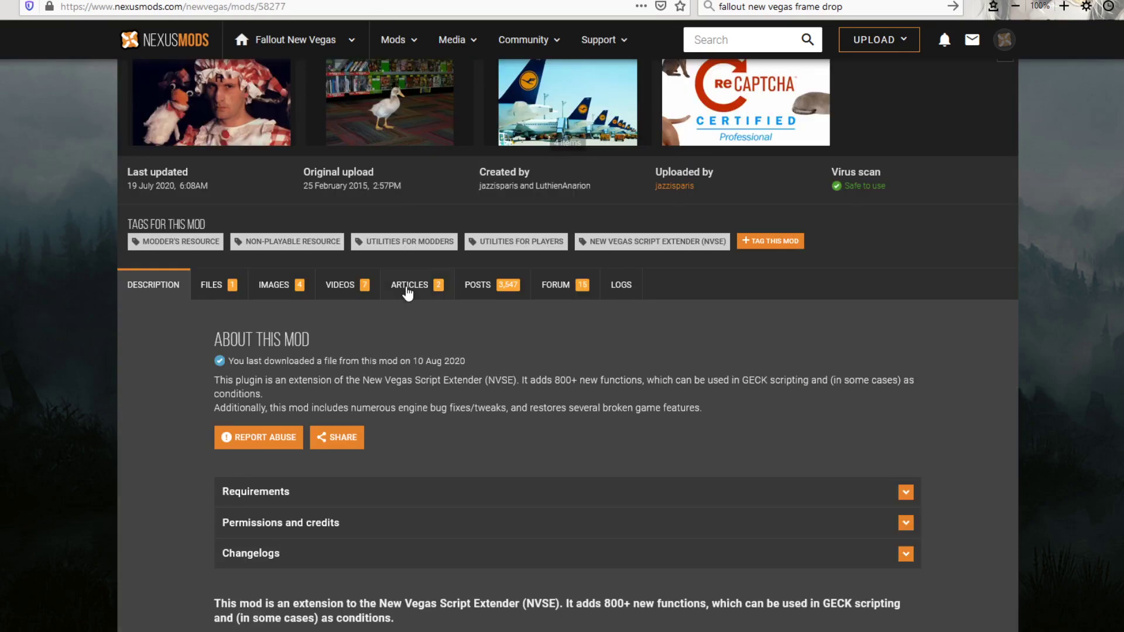
Step: Revisit the NVSE extension plugin, FNV 4GB Patcher and Windows 10 stutter remover mod pages
scroll(410, 246, up, 2)
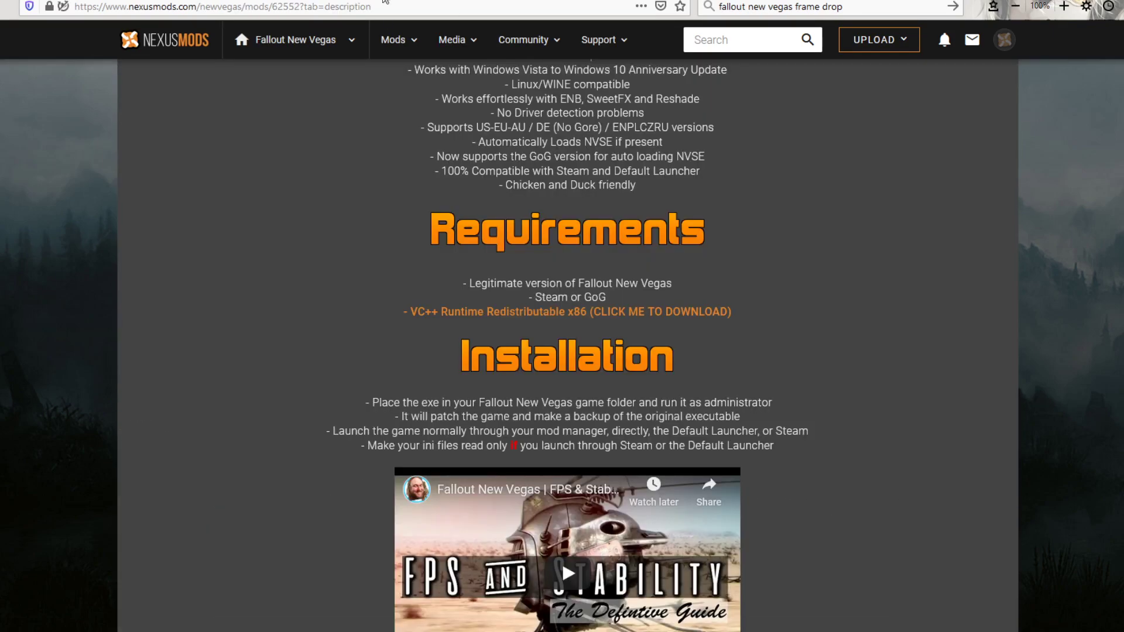
scroll(469, 191, up, 7)
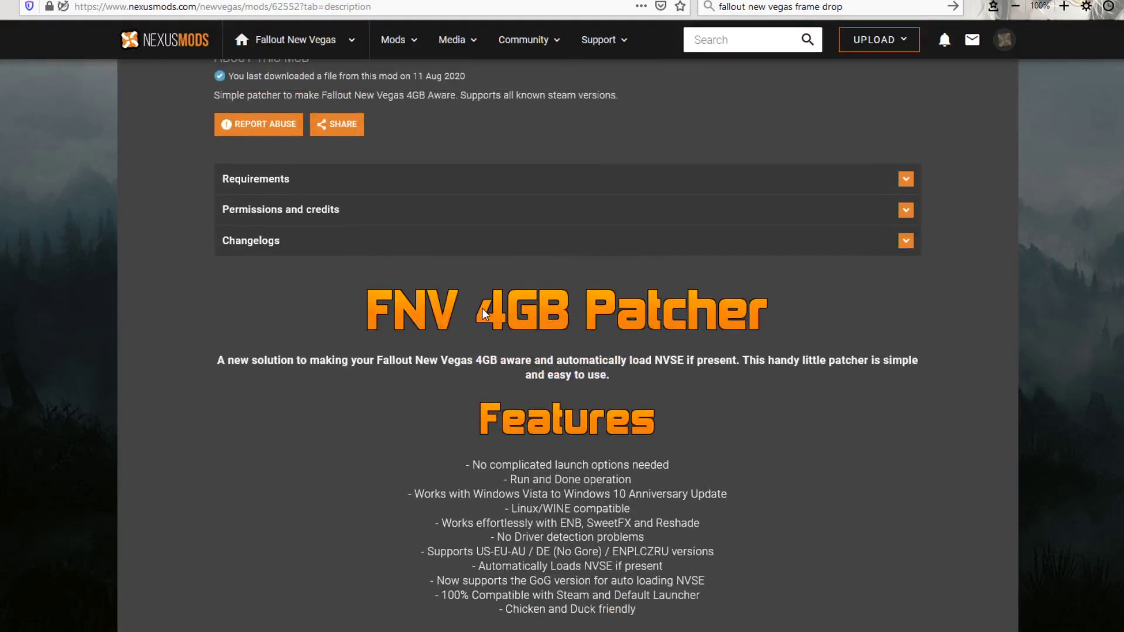
scroll(469, 191, down, 1)
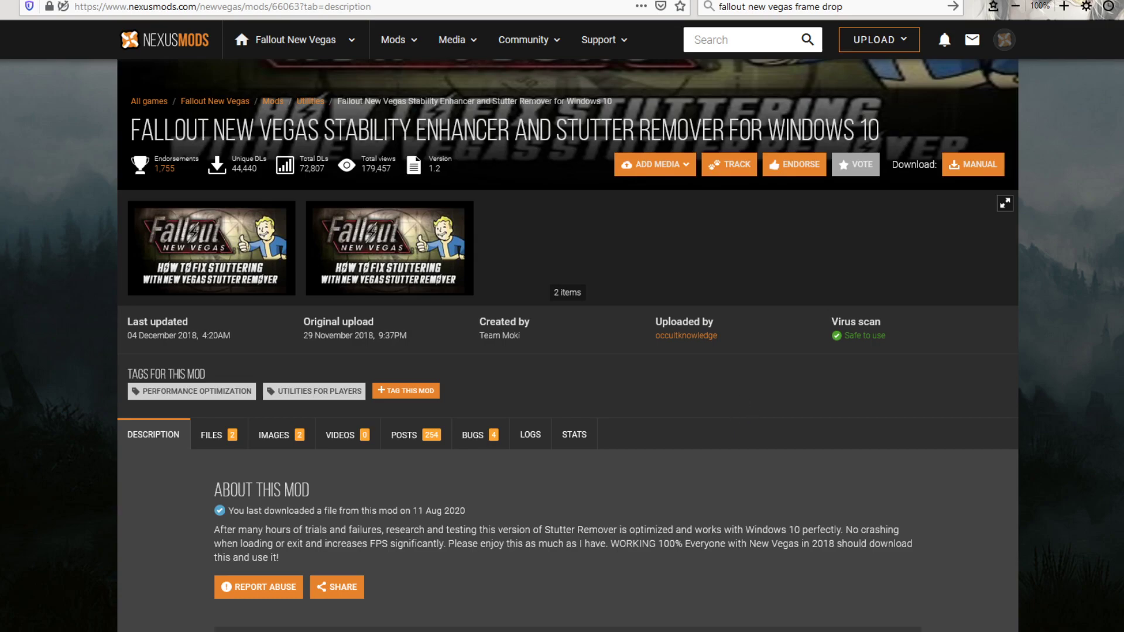
mouse_move(820, 631)
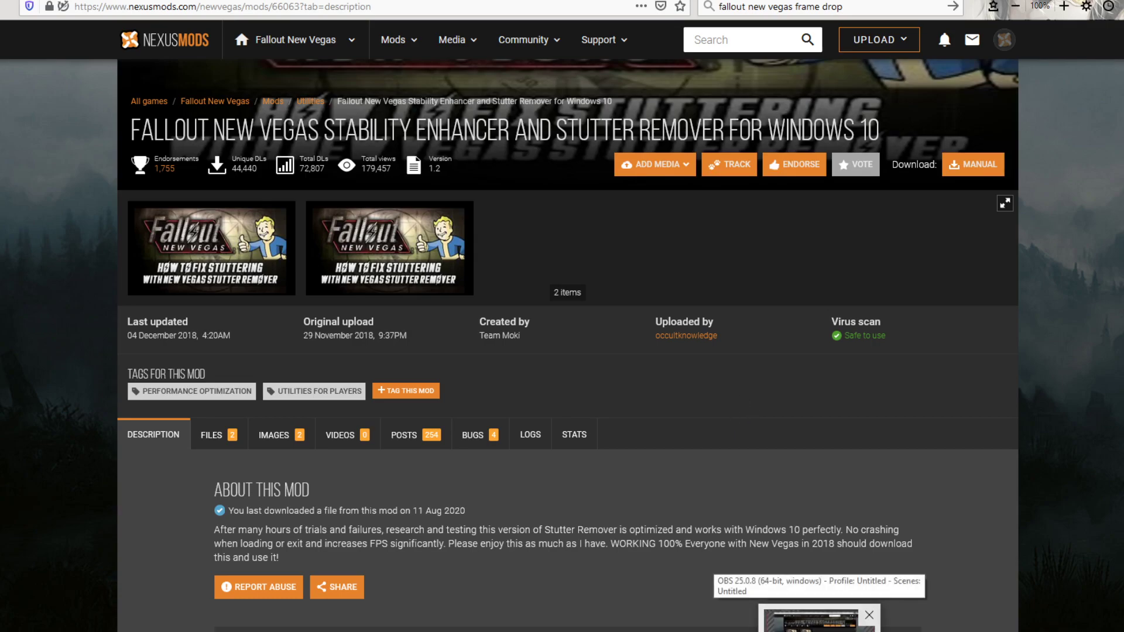